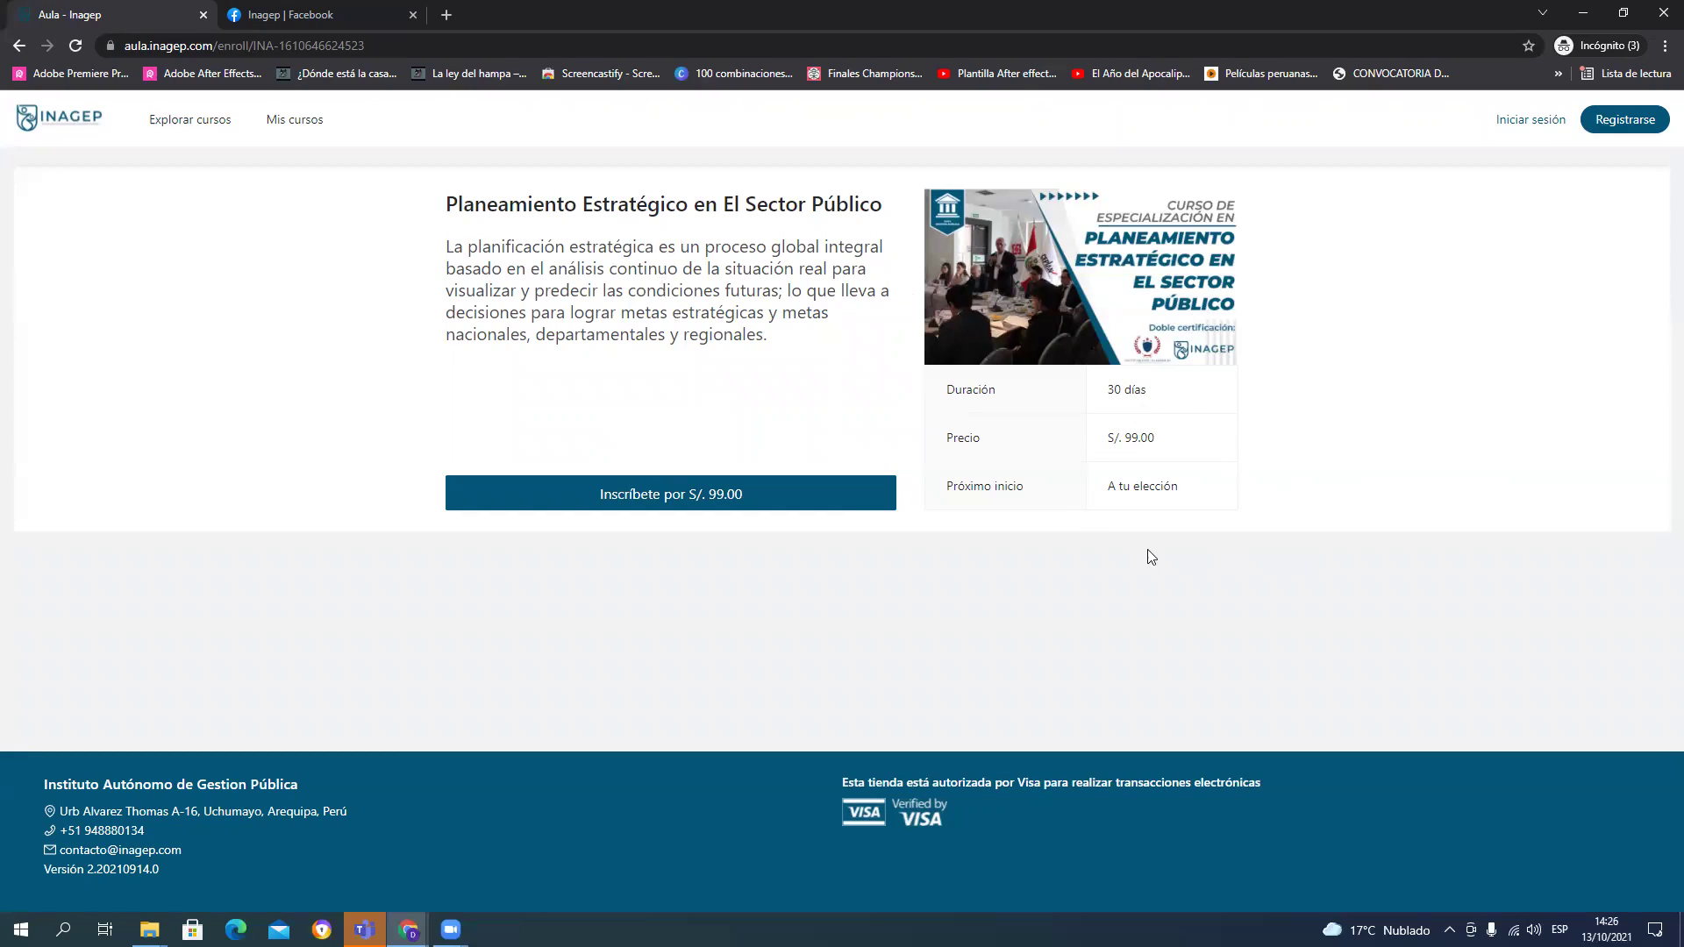
# Step: Highlight the Próximo inicio detail on the Planeamiento Estratégico course enrolment page
pyautogui.moveTo(967, 489); pyautogui.dragTo(1228, 489)
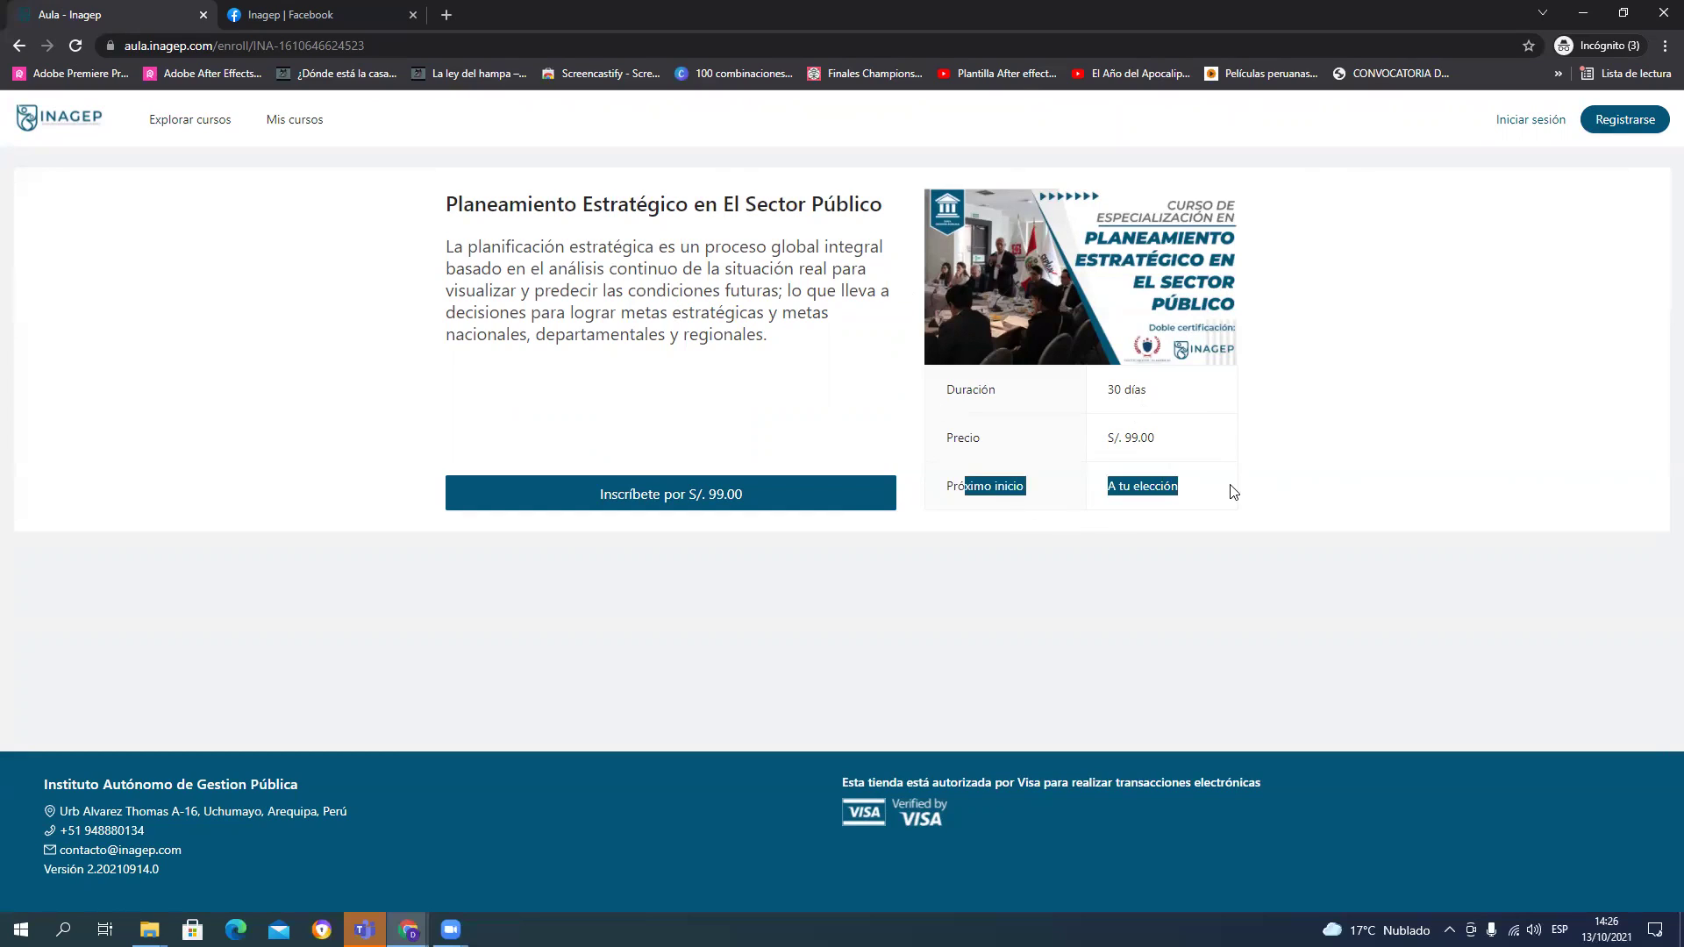
# Step: Start enrolment with 'Inscríbete por S/. 99.00', bringing up the Iniciar Sesión page
pyautogui.click(1223, 491)
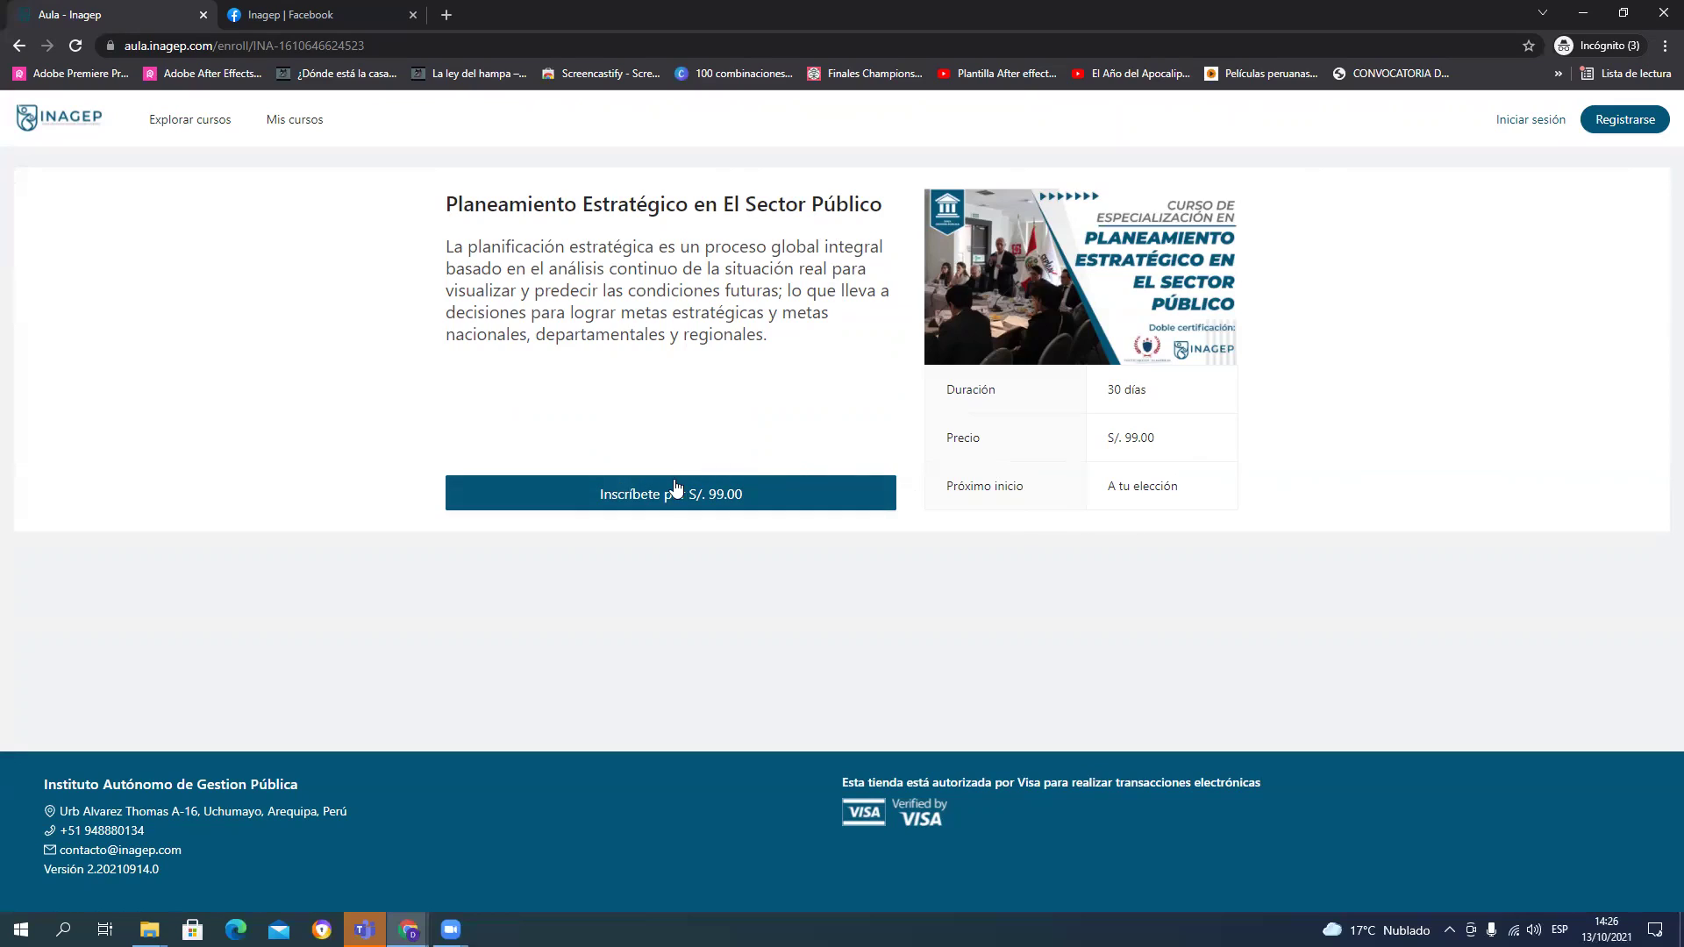
pyautogui.click(638, 511)
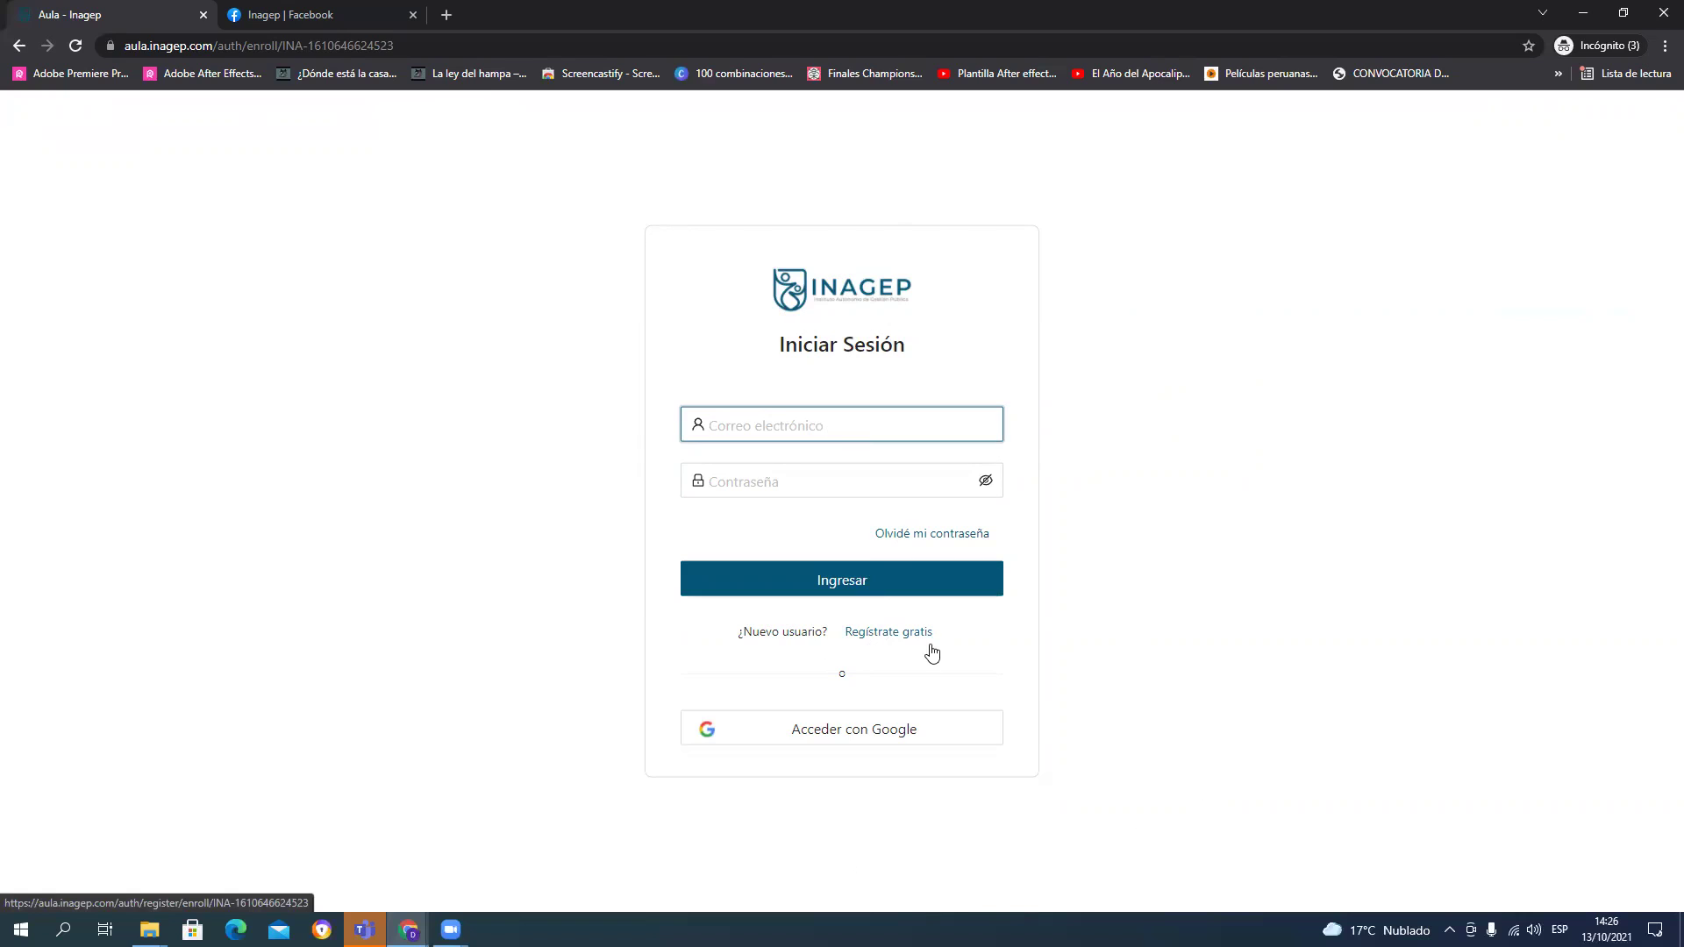
# Step: Open the free registration form and enter the new account's e-mail address
pyautogui.click(901, 643)
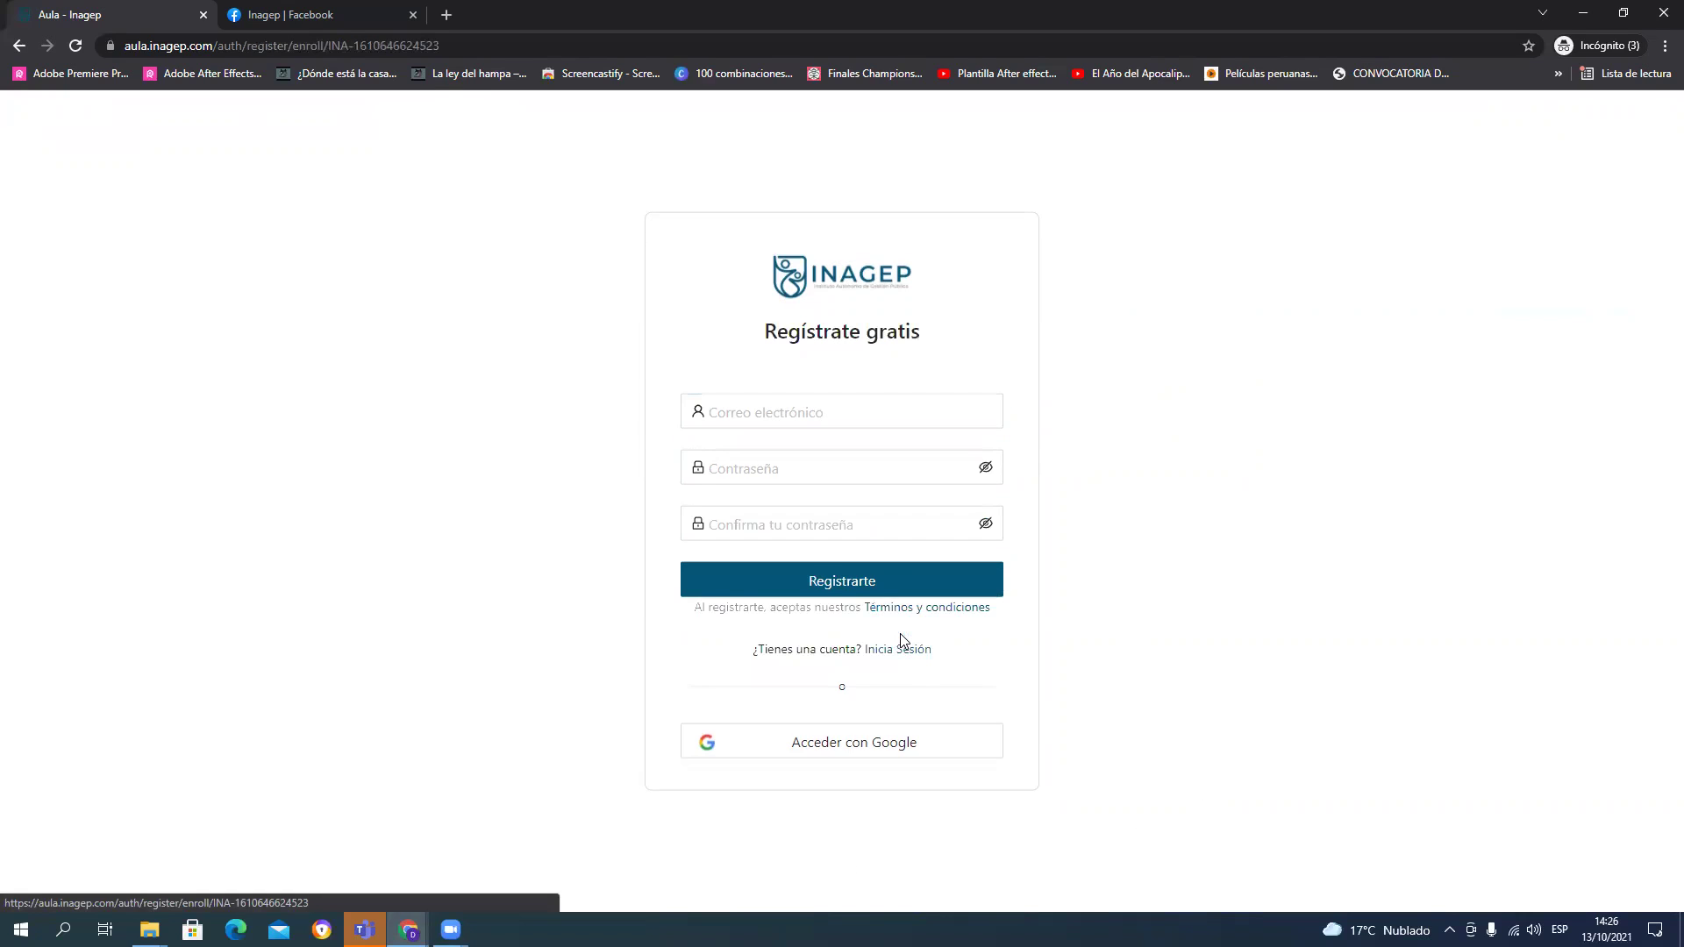
pyautogui.click(825, 409)
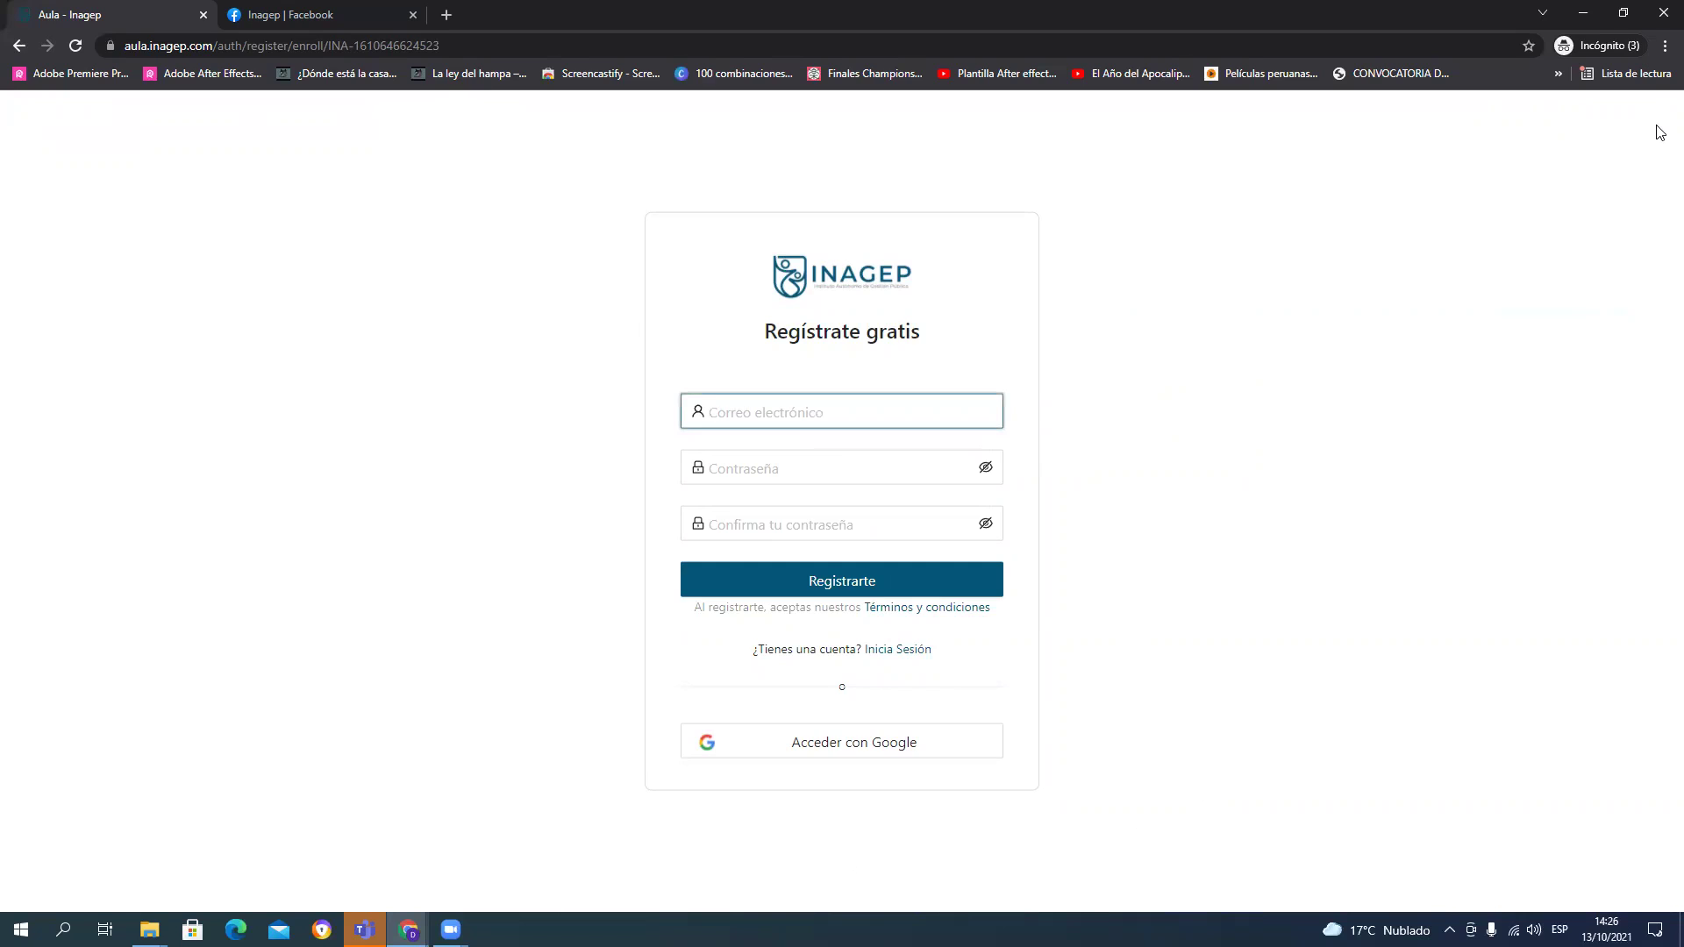
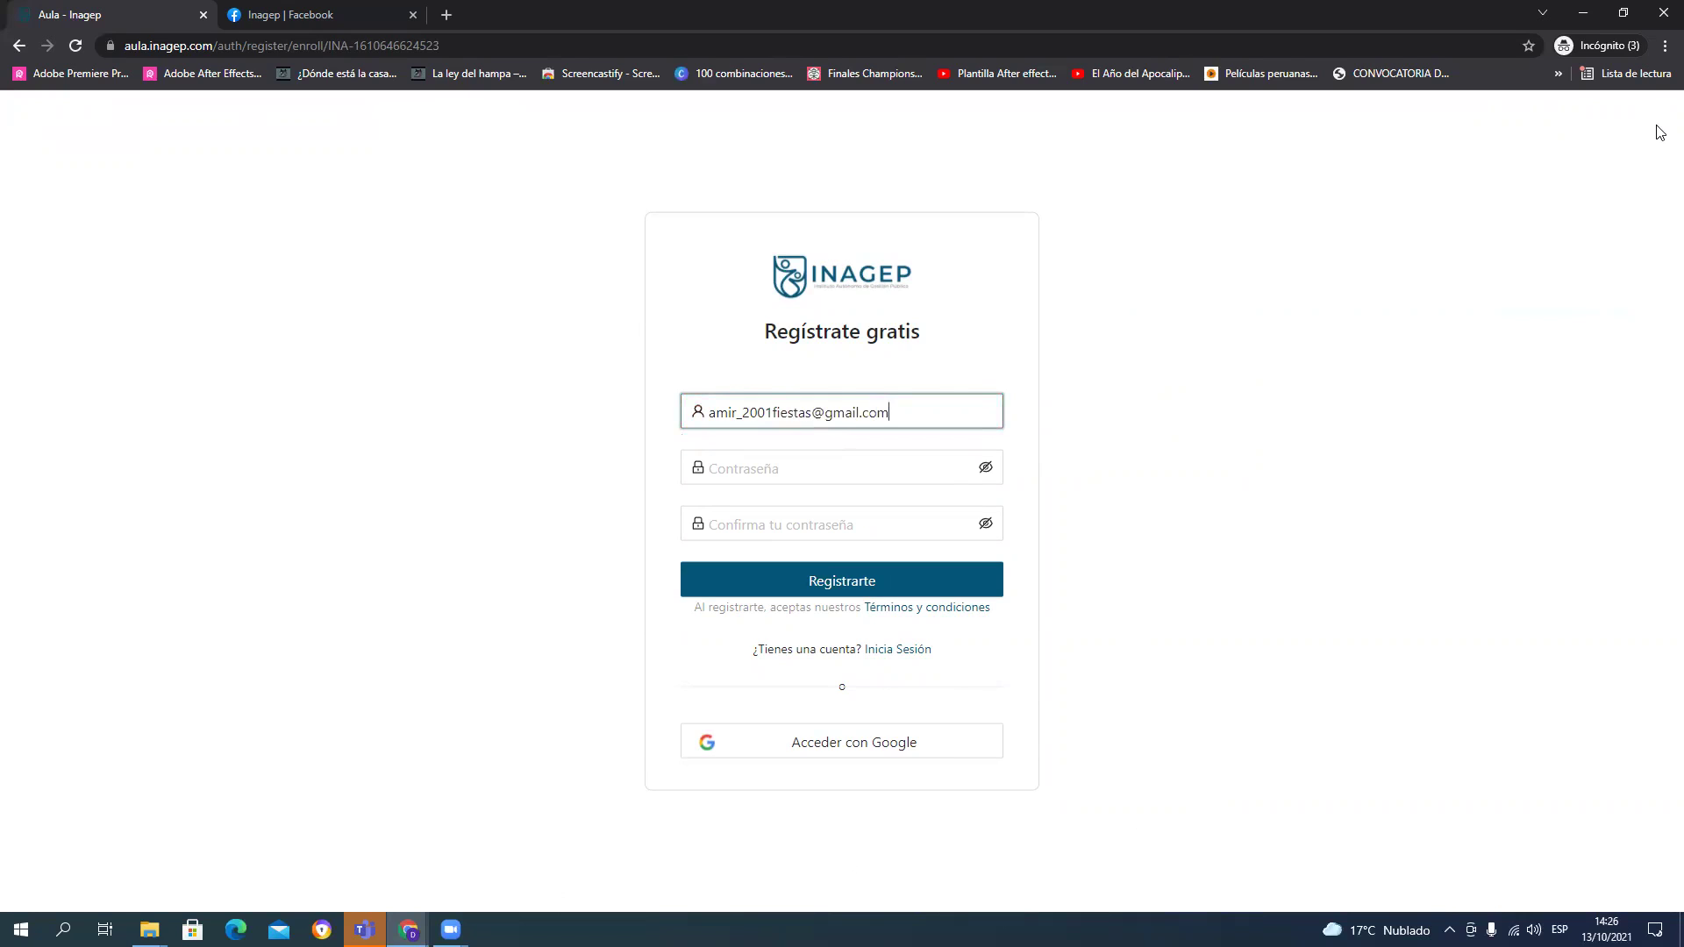
pyautogui.press('Left')
pyautogui.press('Left')
pyautogui.press('BackSpace')
# Step: Enter the account password, confirm it, and submit with Registrarte
pyautogui.press('Tab')
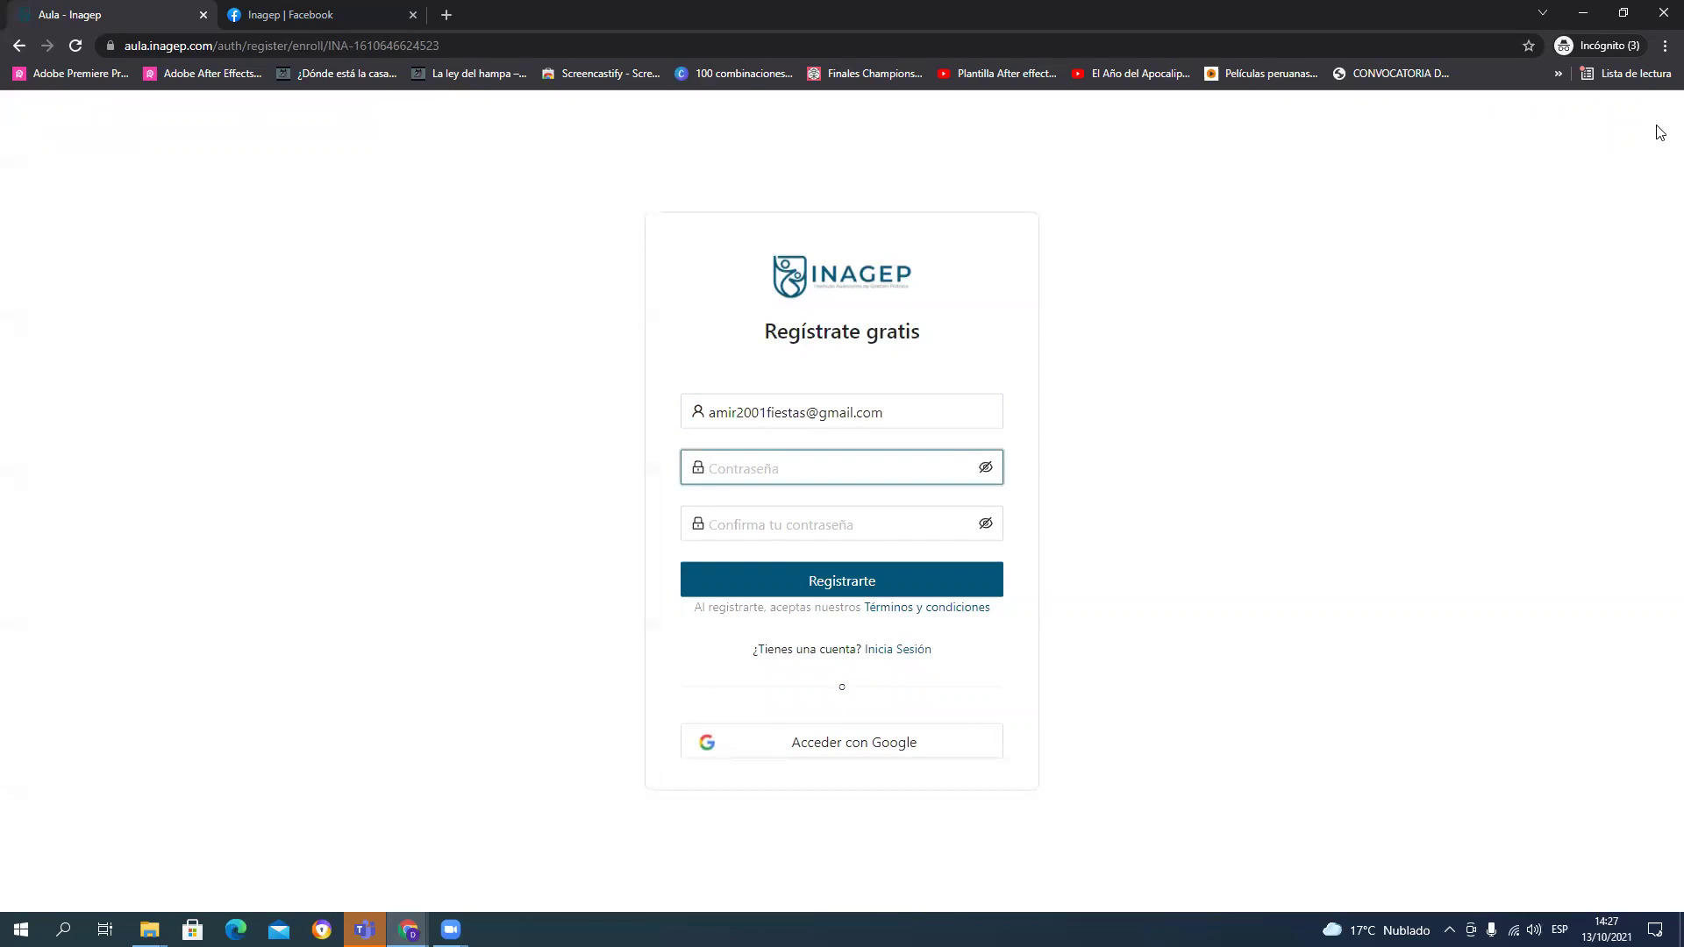
pyautogui.write('••••••••')
pyautogui.press('BackSpace')
pyautogui.press('BackSpace')
pyautogui.press('BackSpace')
pyautogui.press('BackSpace')
pyautogui.press('BackSpace')
pyautogui.press('BackSpace')
pyautogui.press('BackSpace')
pyautogui.press('BackSpace')
pyautogui.write('••••••••')
pyautogui.press('Tab')
pyautogui.press('Tab')
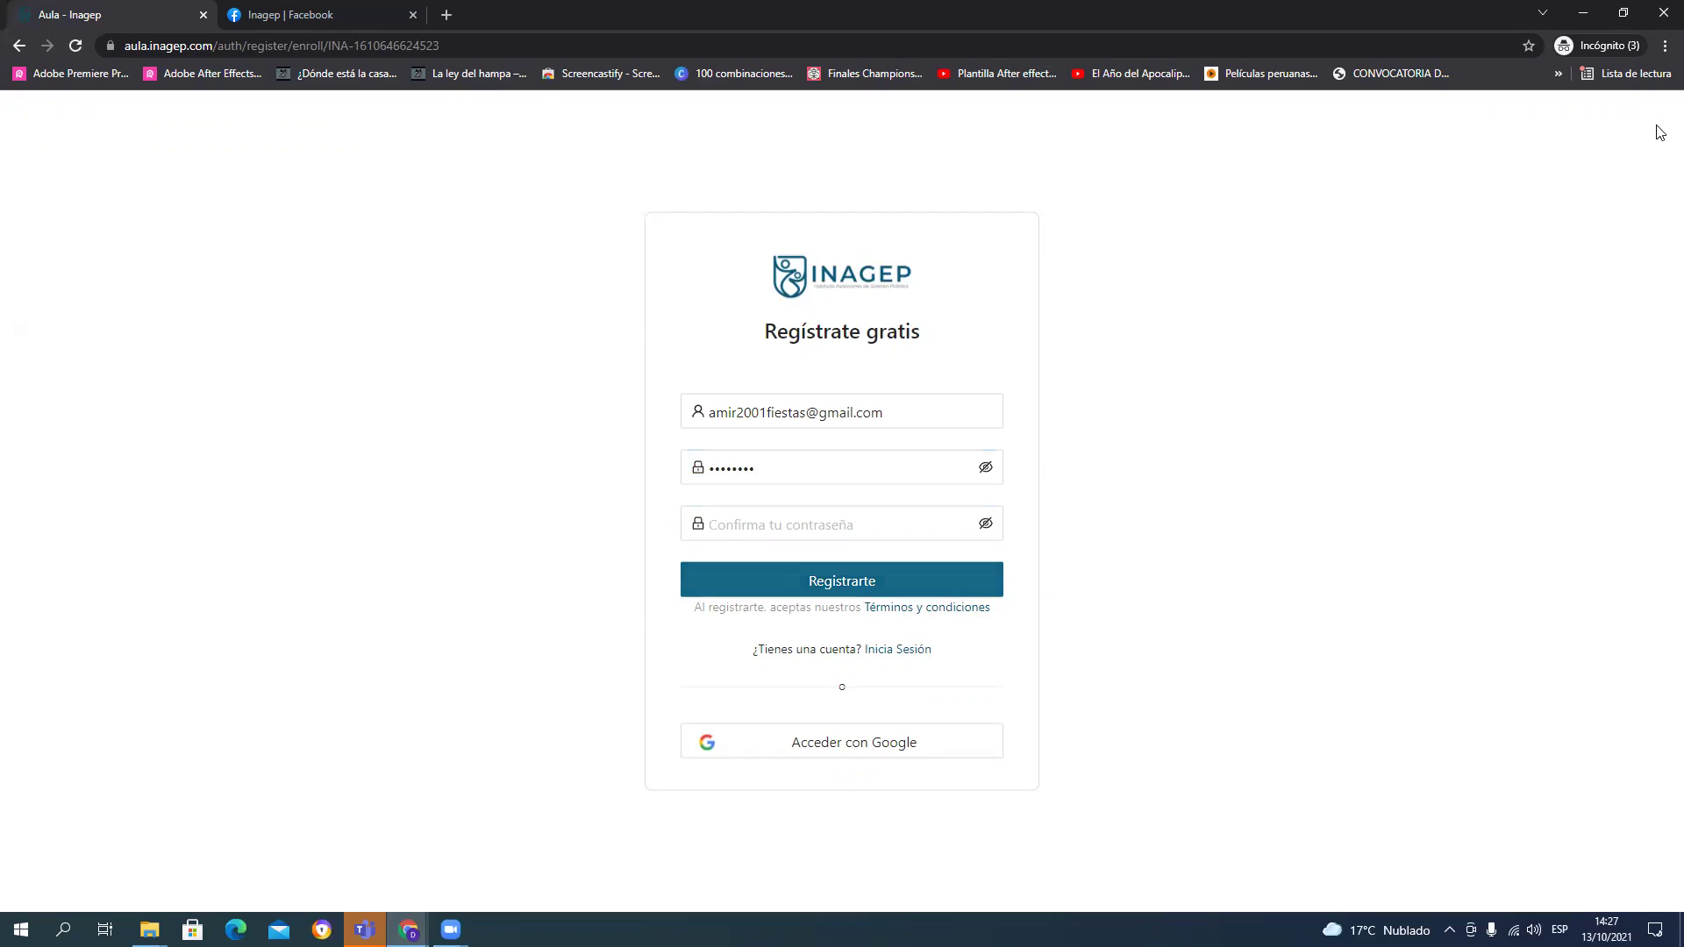
pyautogui.click(852, 524)
pyautogui.write('•••••••')
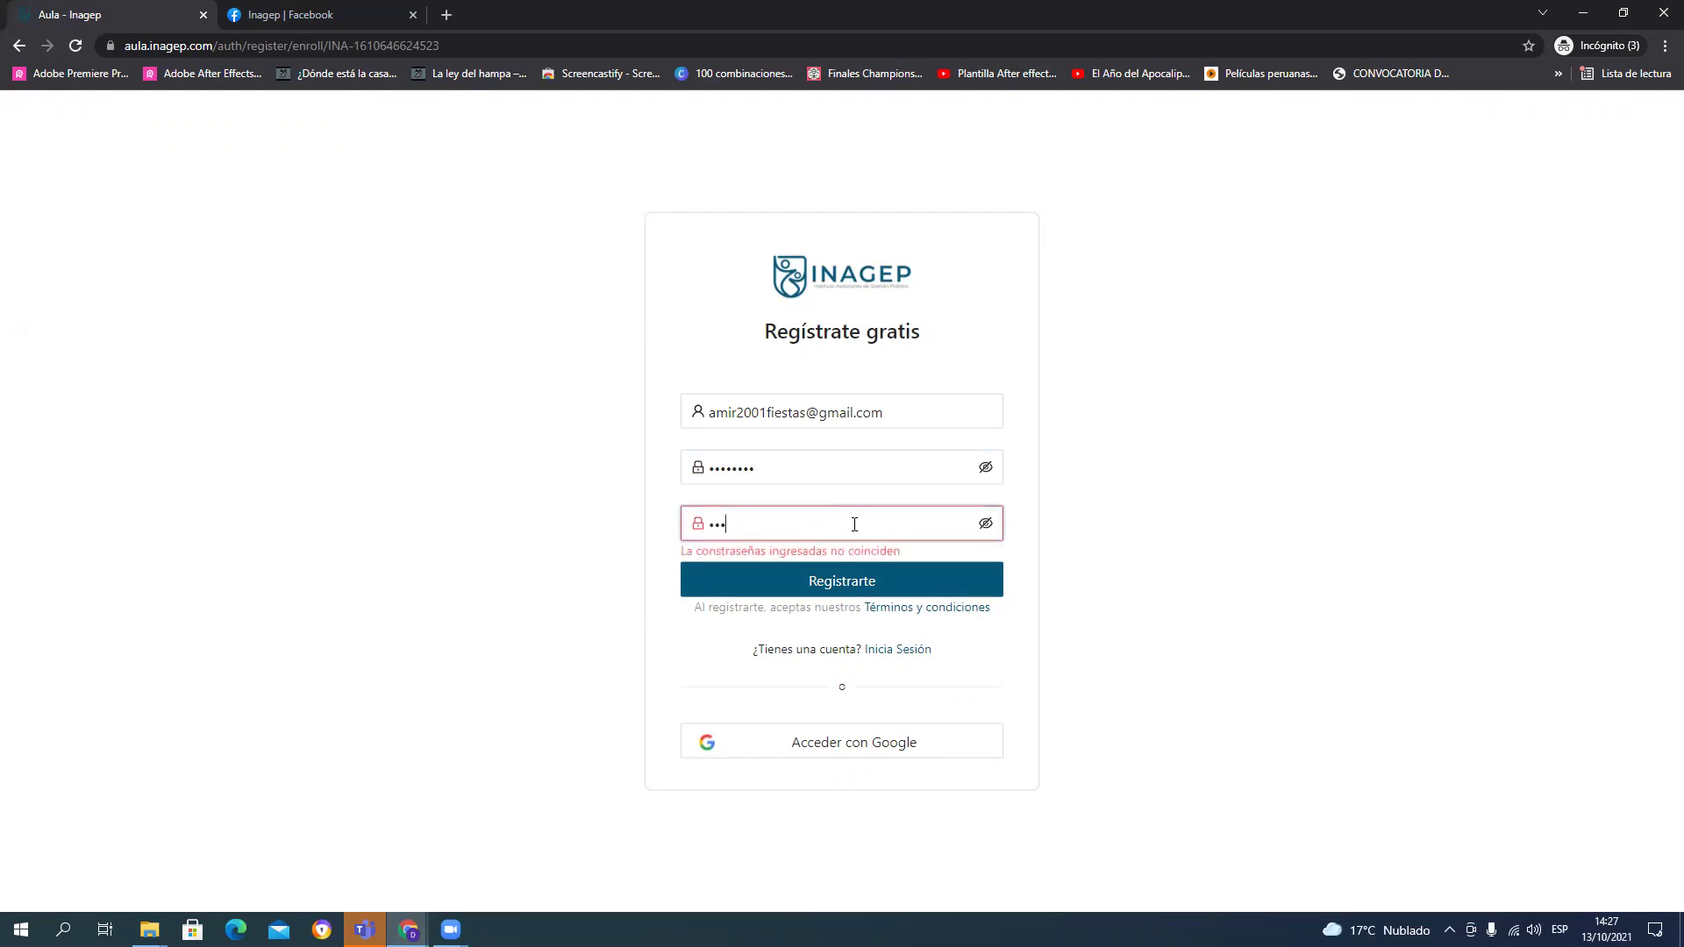
pyautogui.write('•')
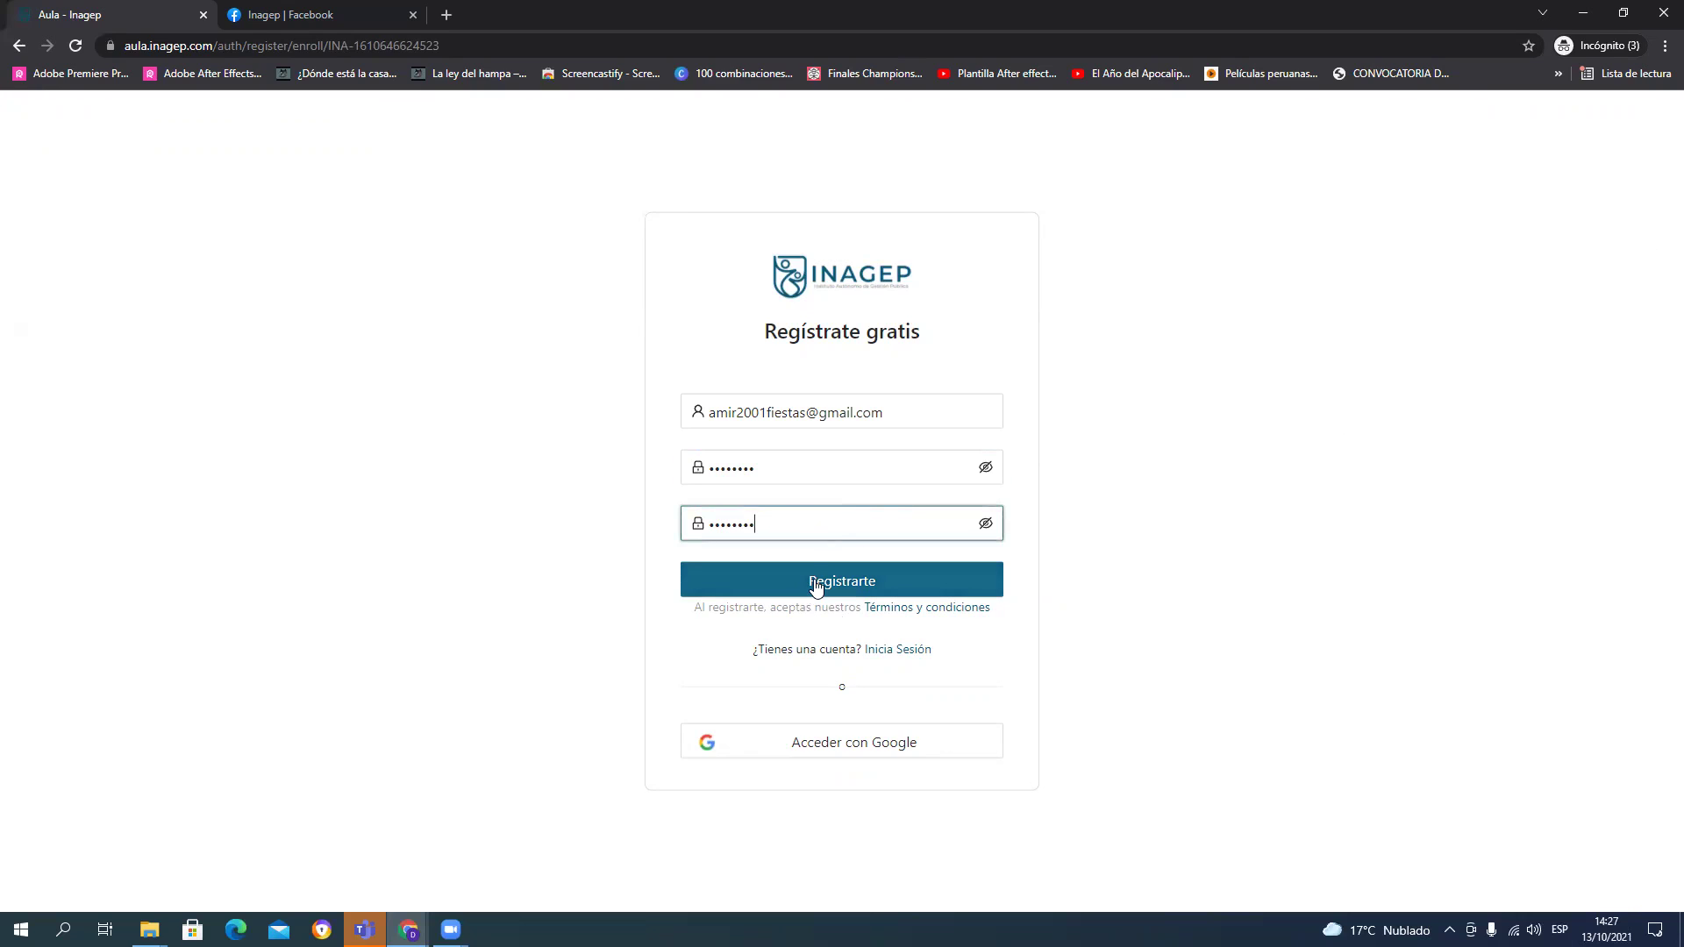
pyautogui.click(814, 583)
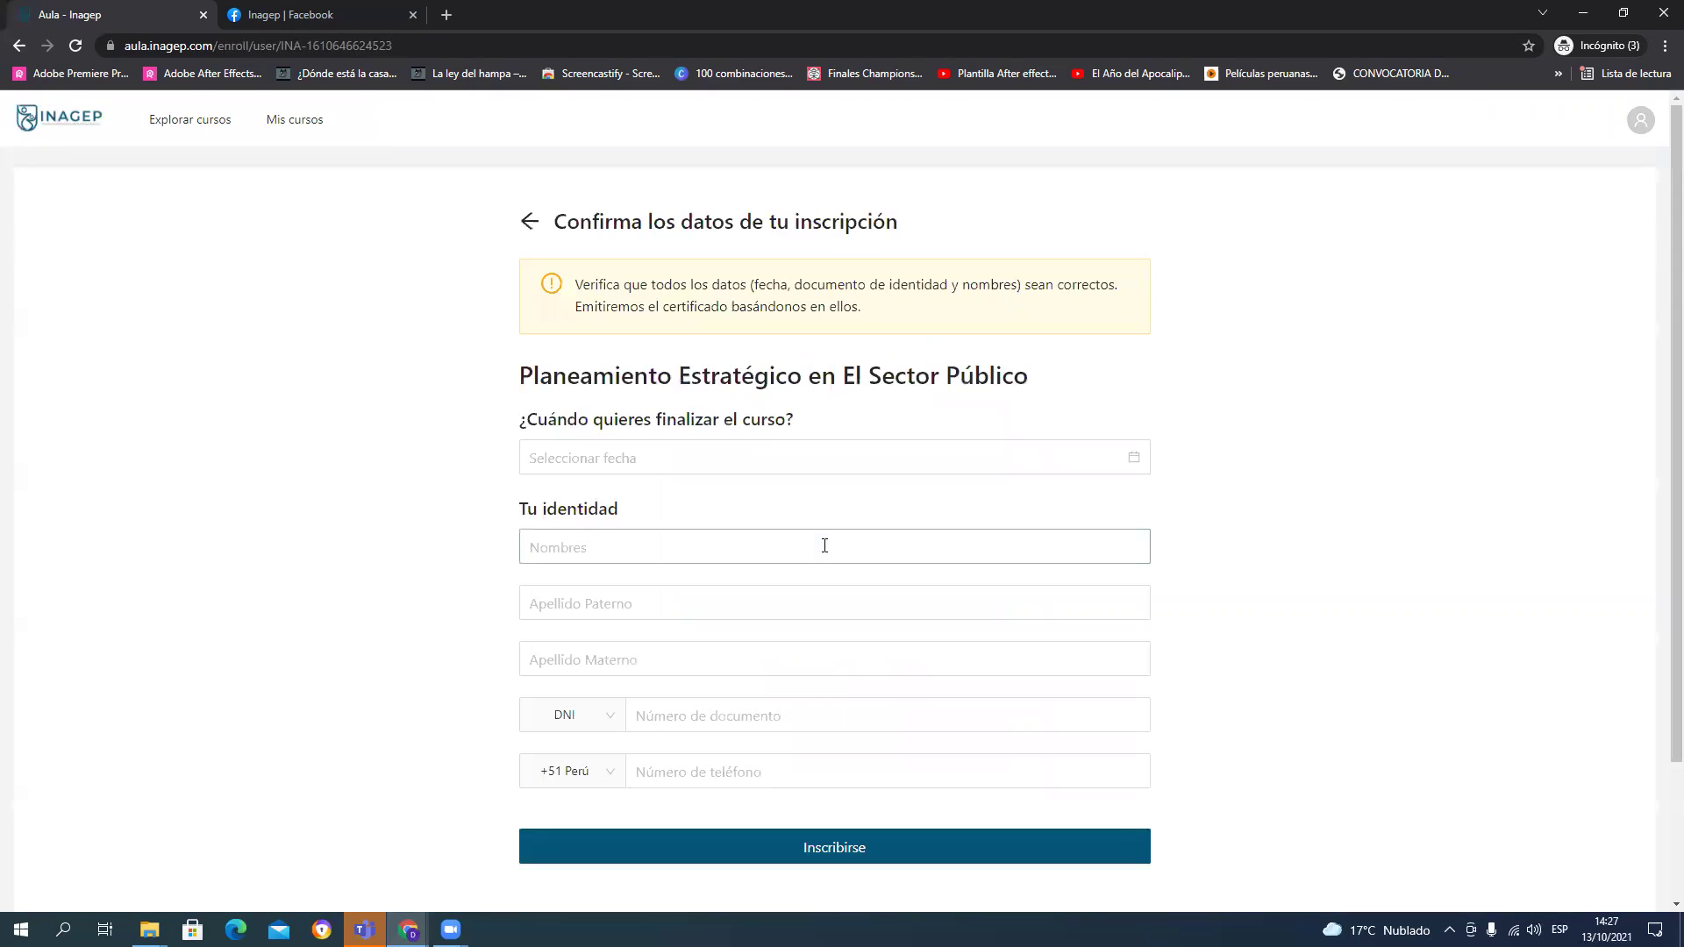
# Step: Pick 28 December 2021 in the date picker as the course end date
pyautogui.click(825, 545)
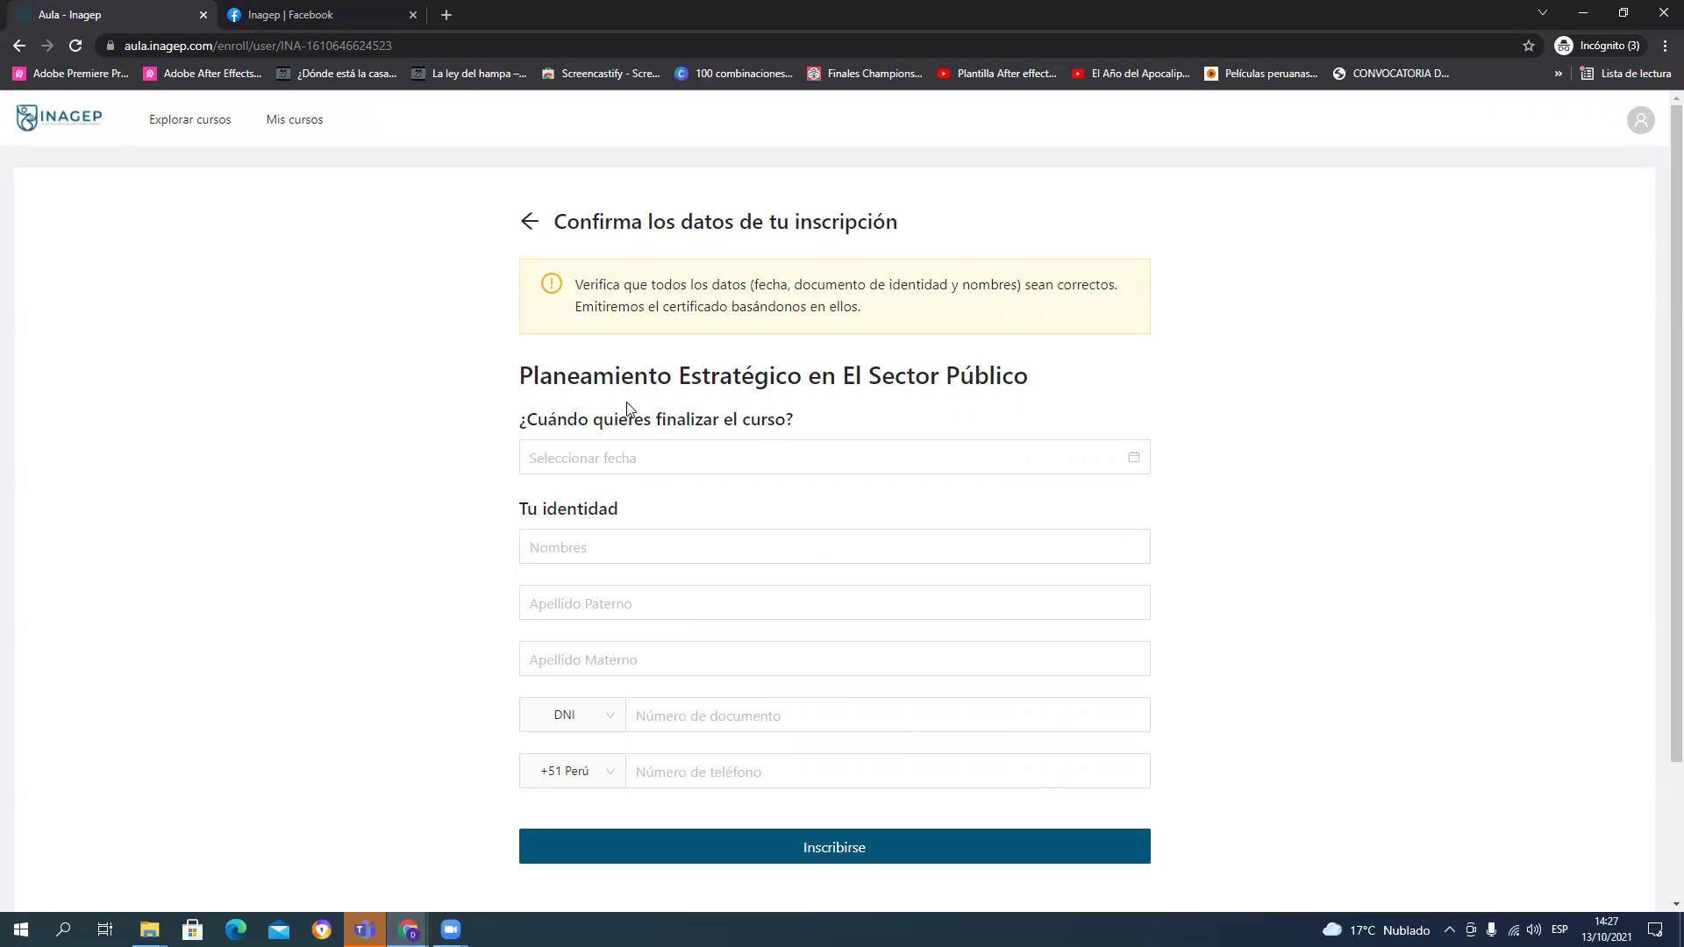
pyautogui.click(659, 451)
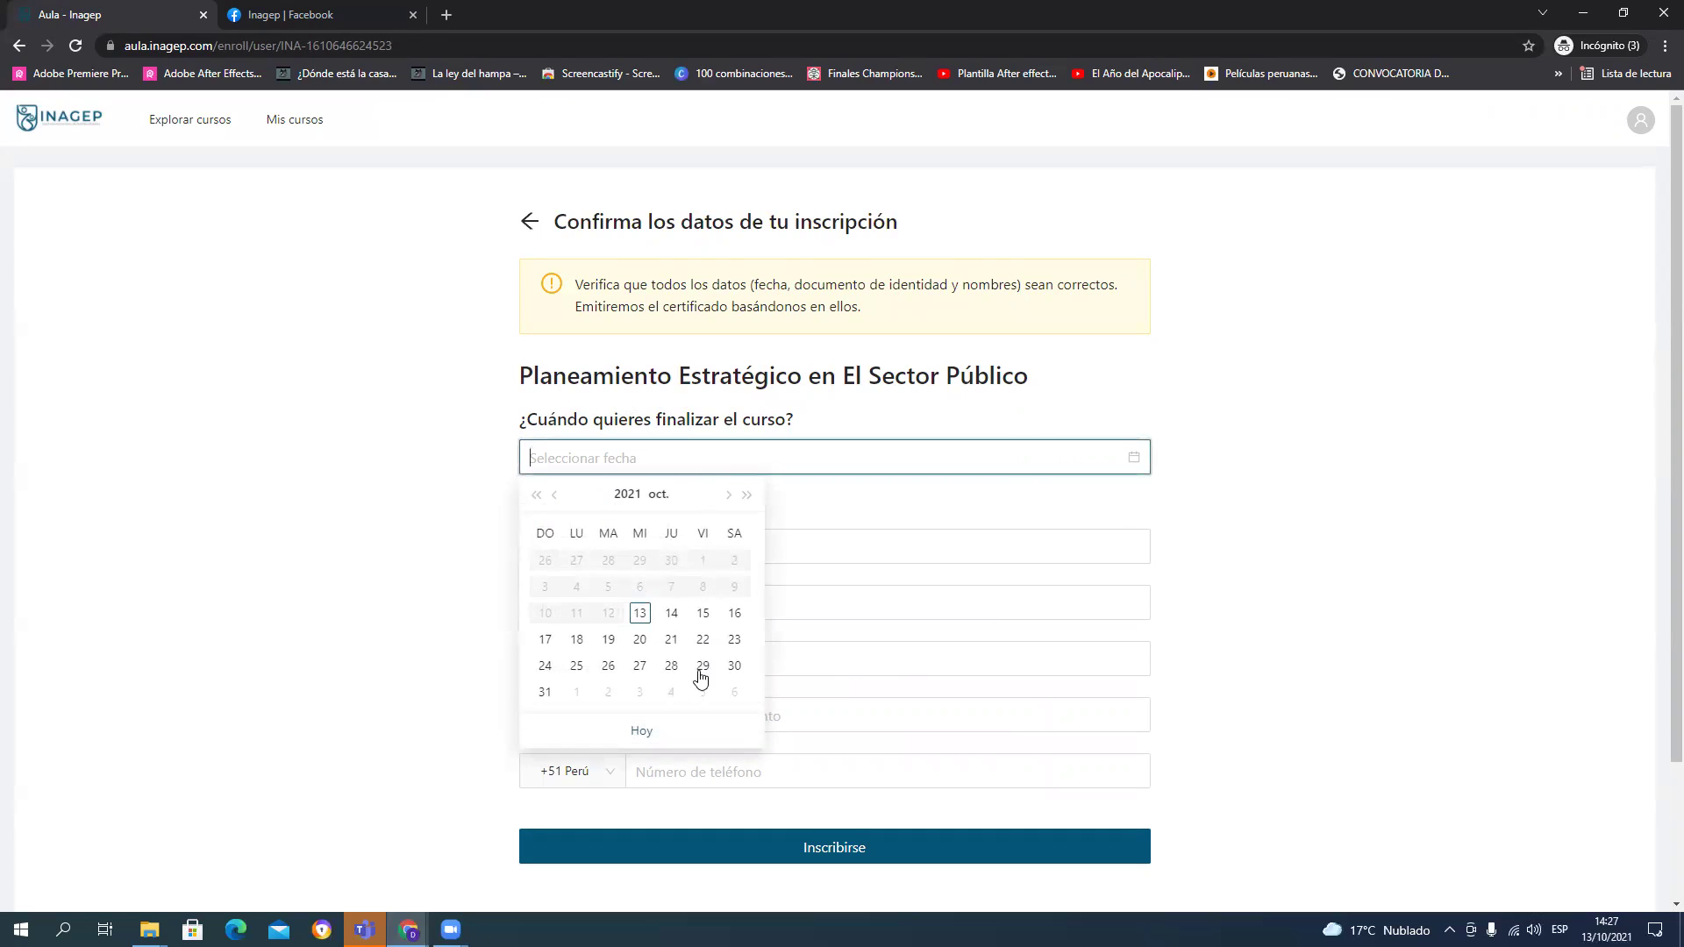
pyautogui.click(728, 496)
pyautogui.click(728, 504)
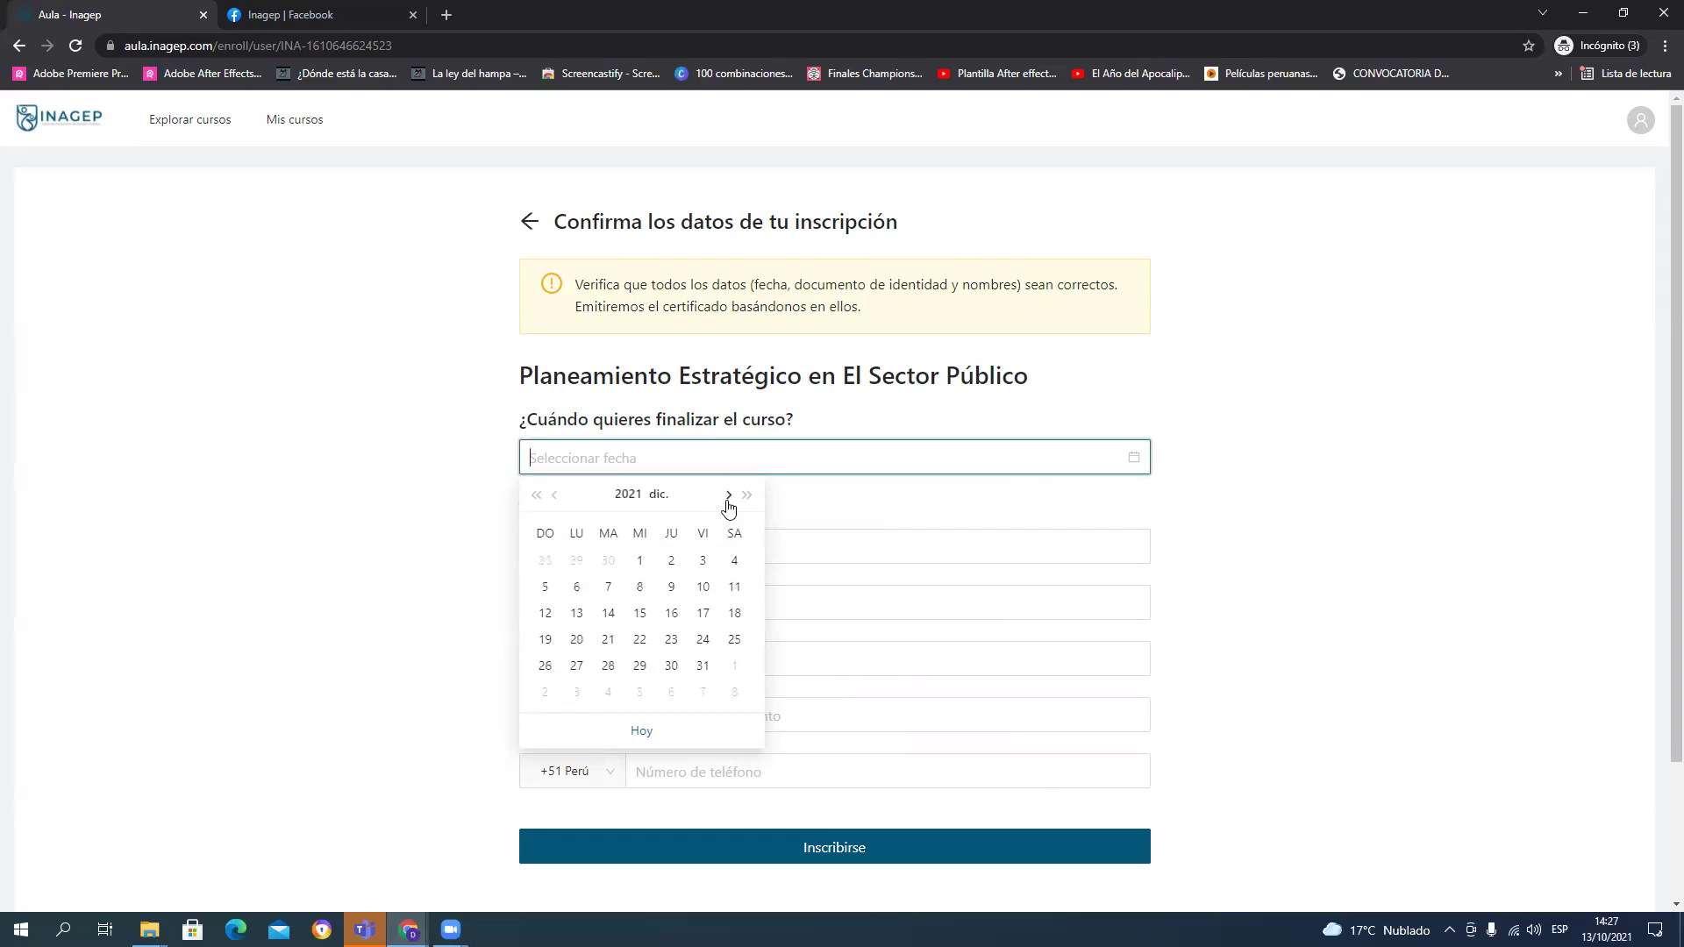
pyautogui.click(554, 498)
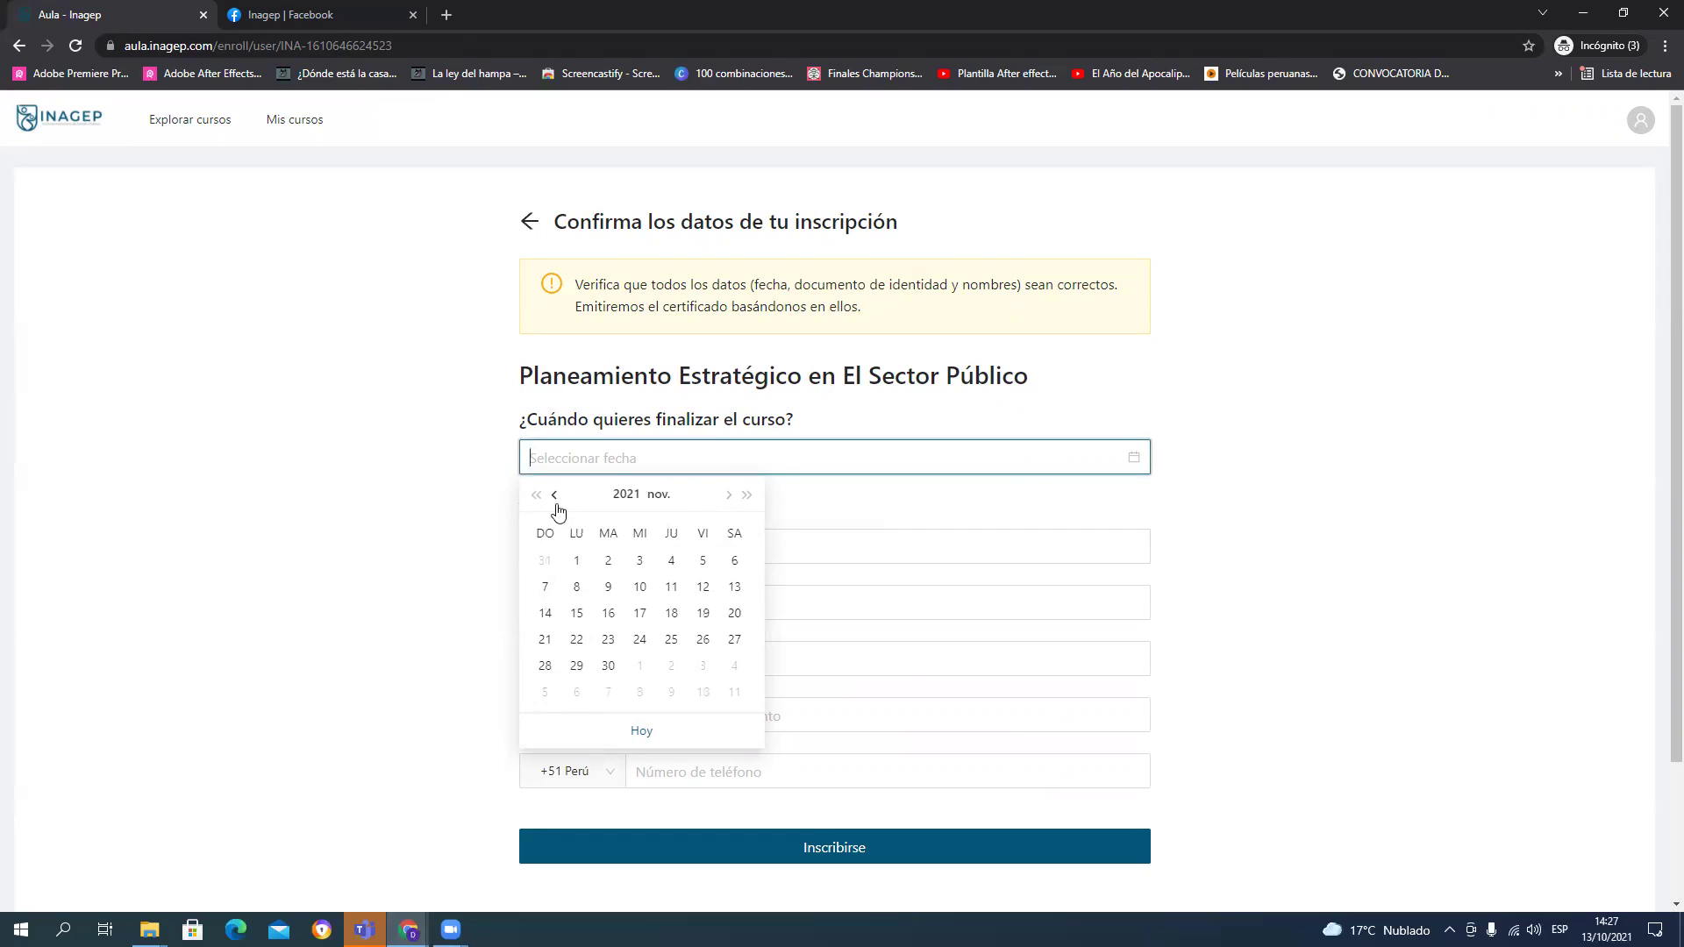
pyautogui.click(728, 498)
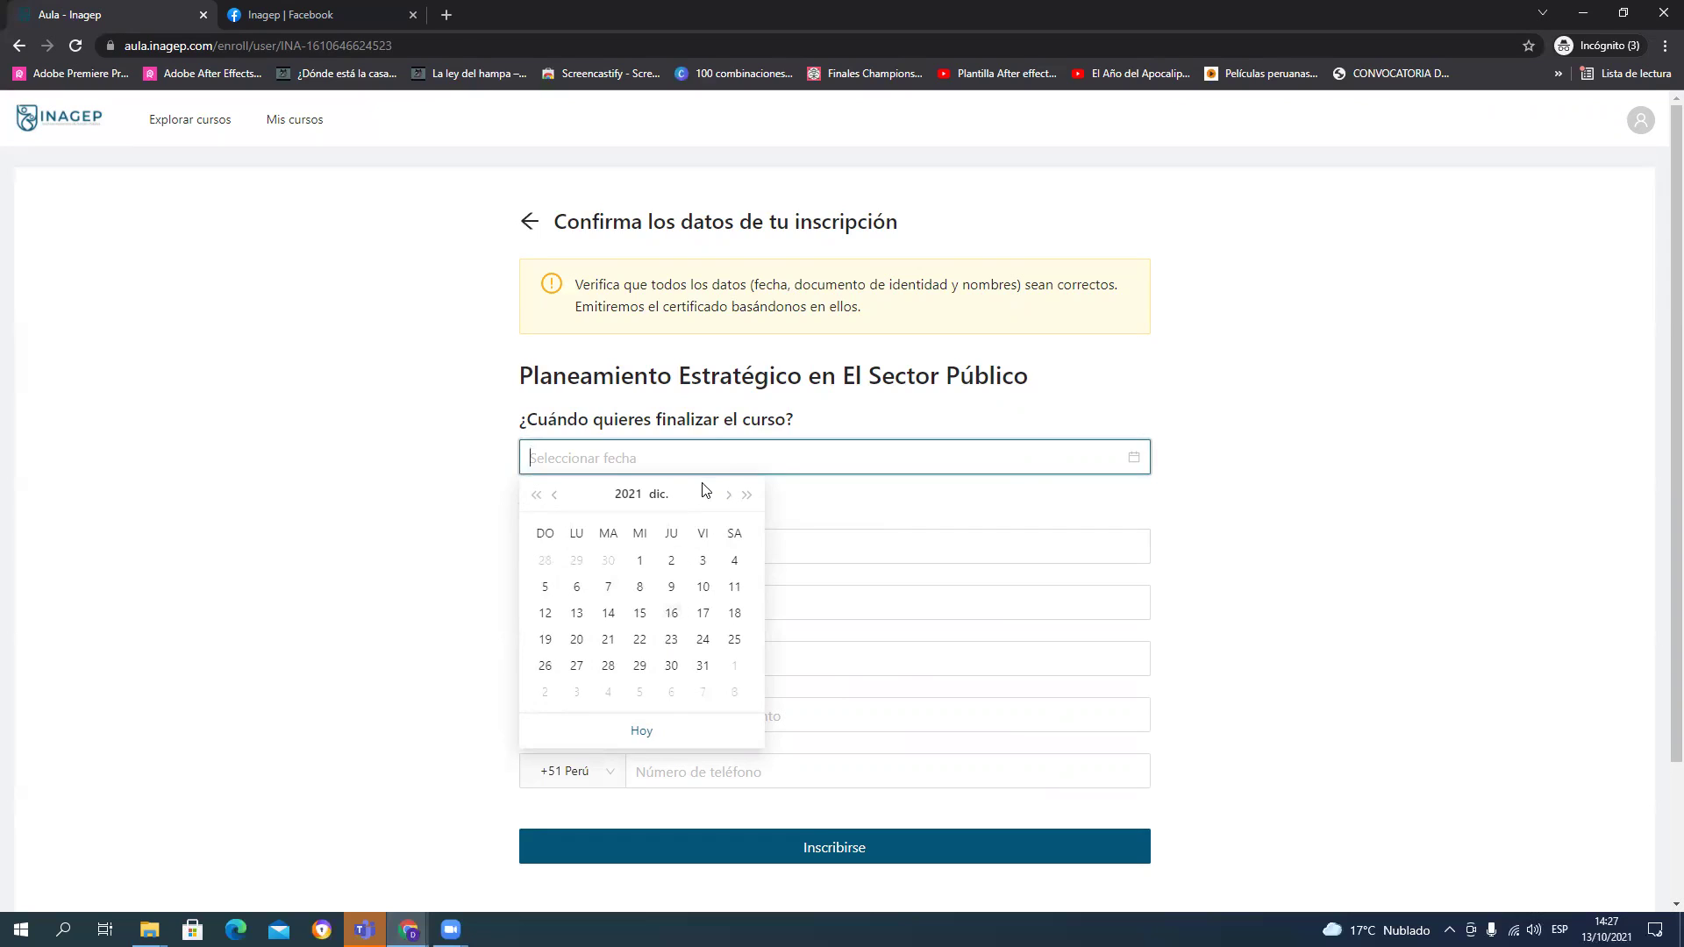
pyautogui.click(728, 496)
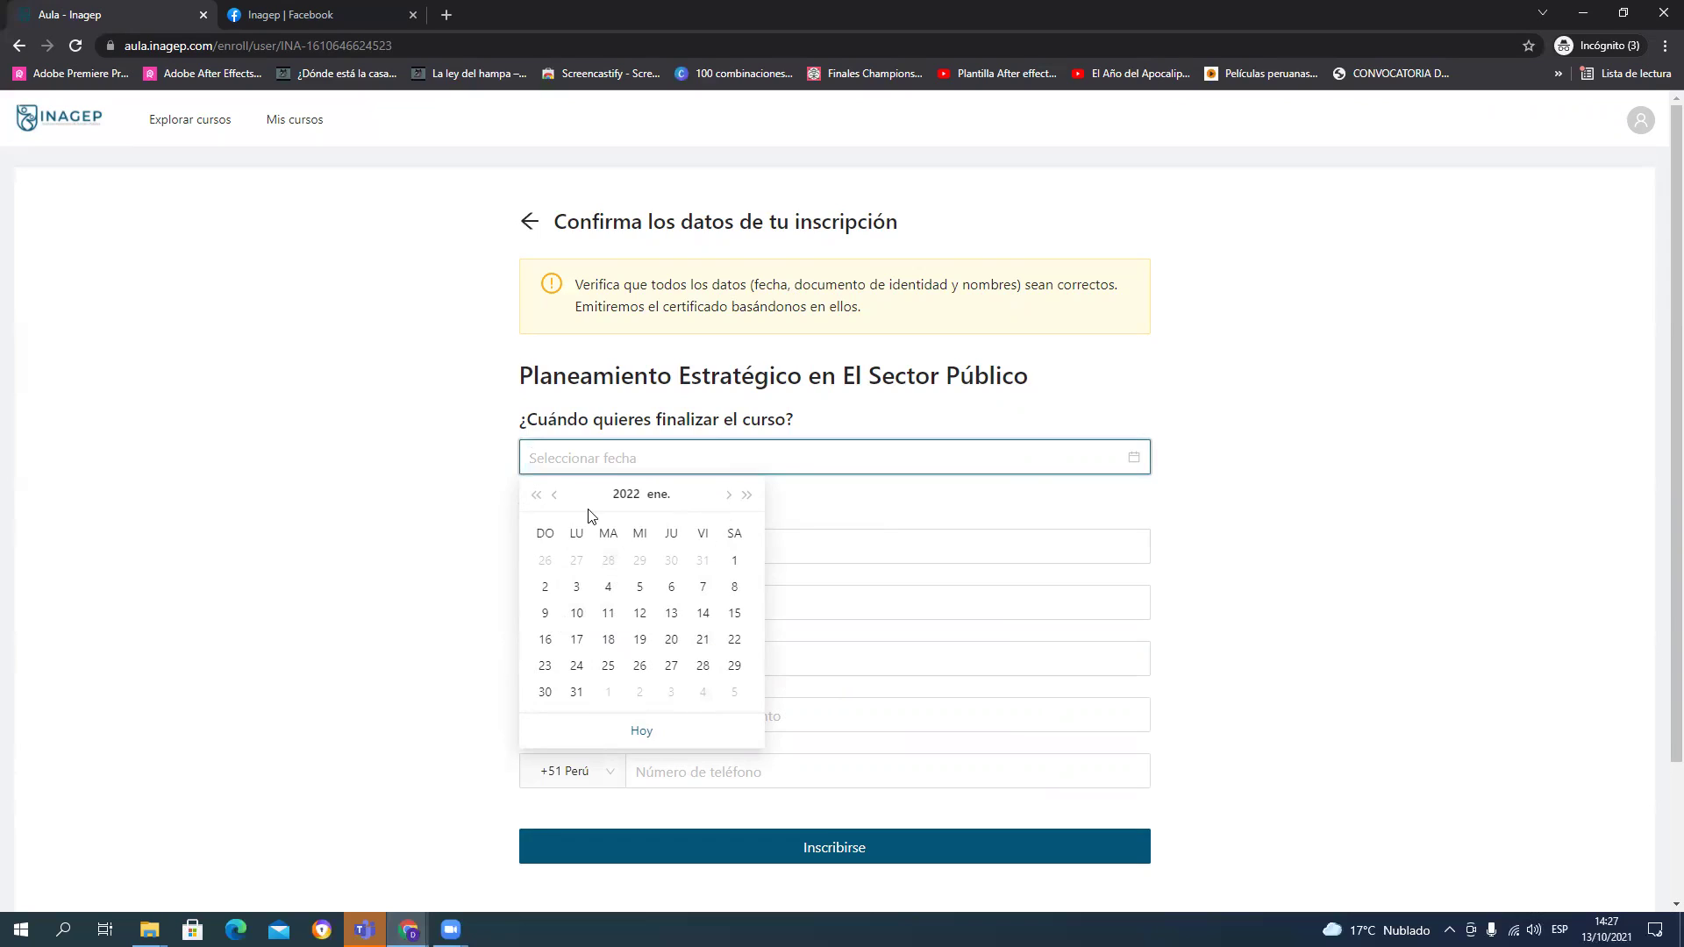
pyautogui.click(555, 496)
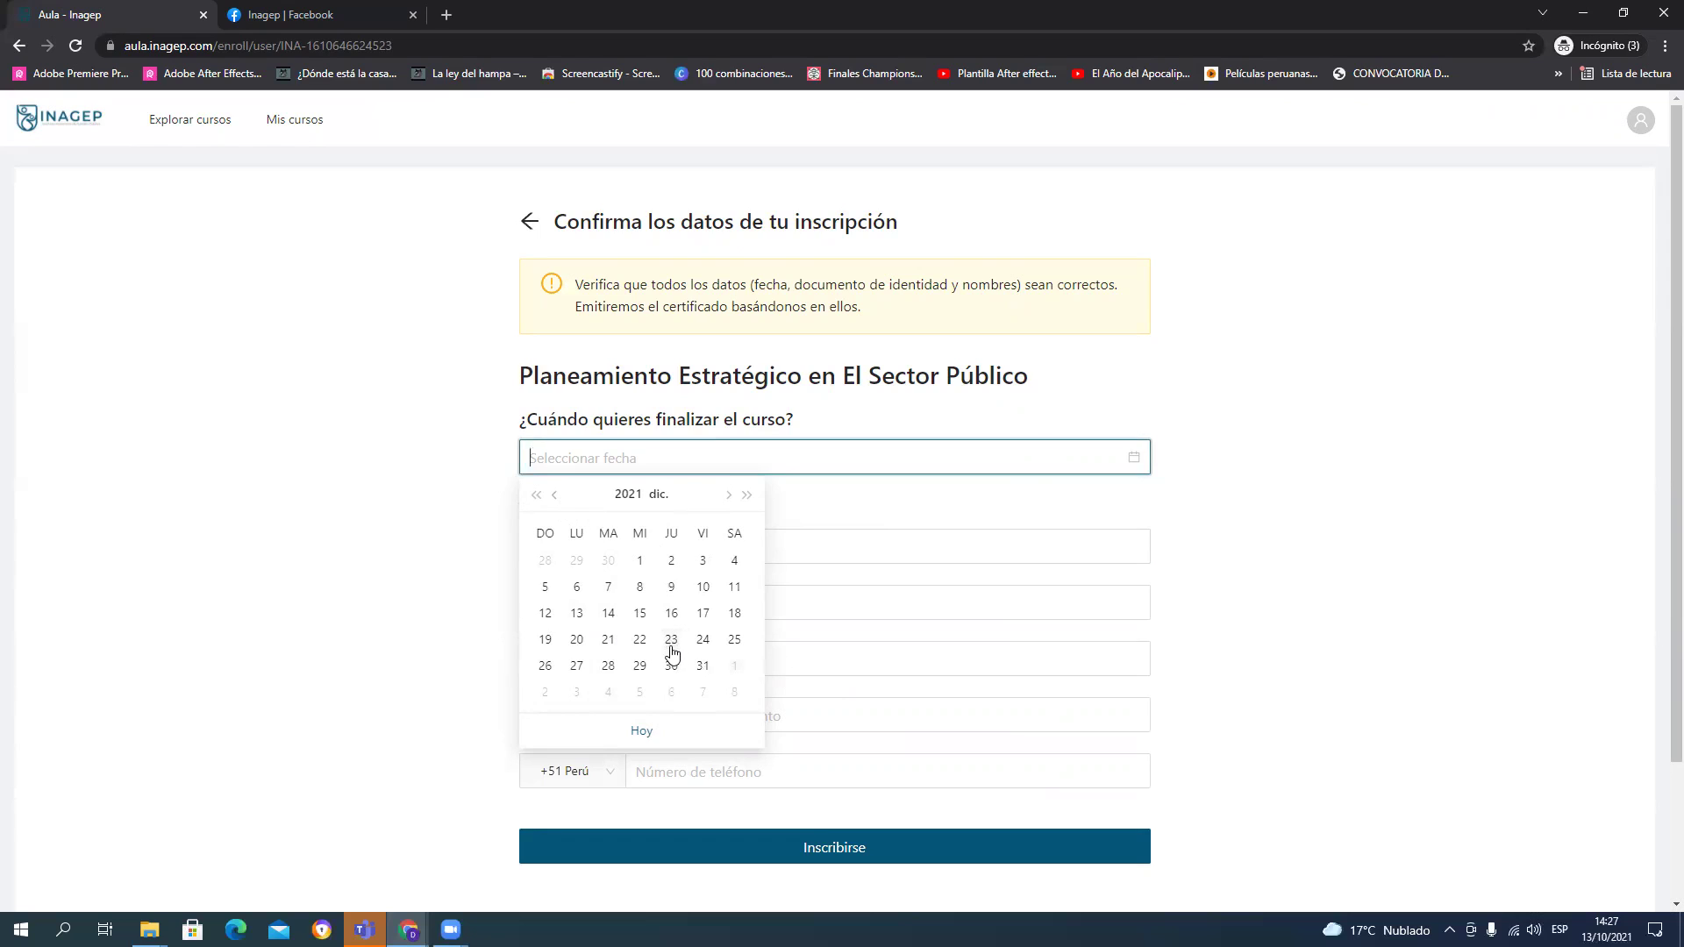
pyautogui.click(606, 669)
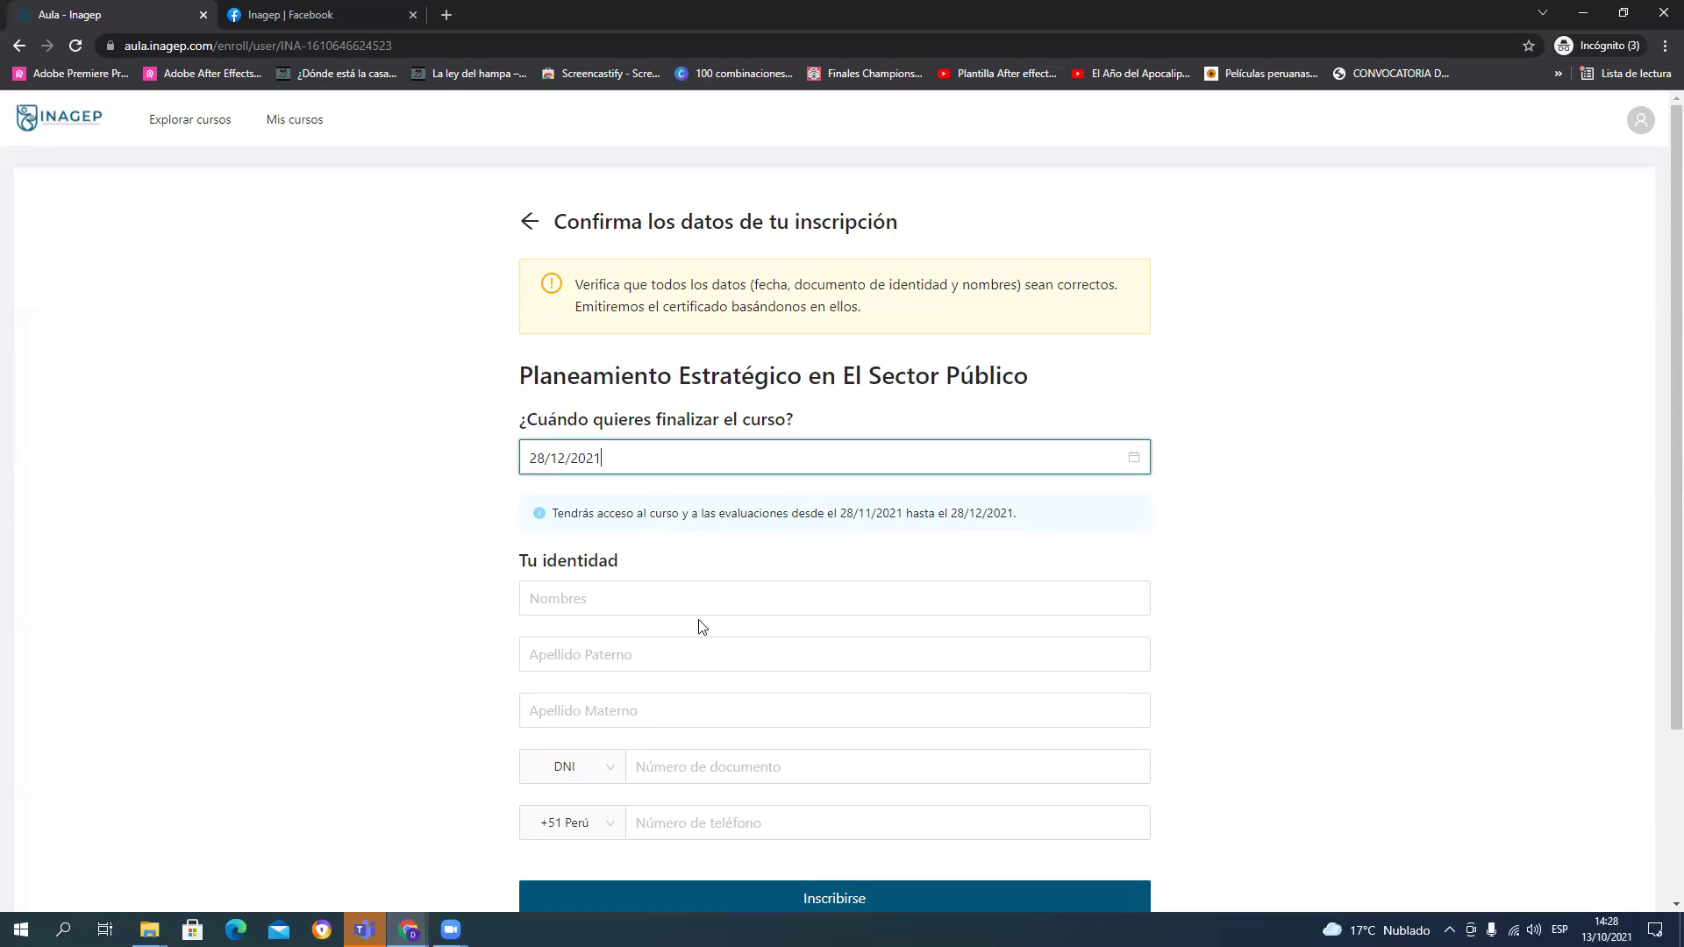
pyautogui.click(623, 595)
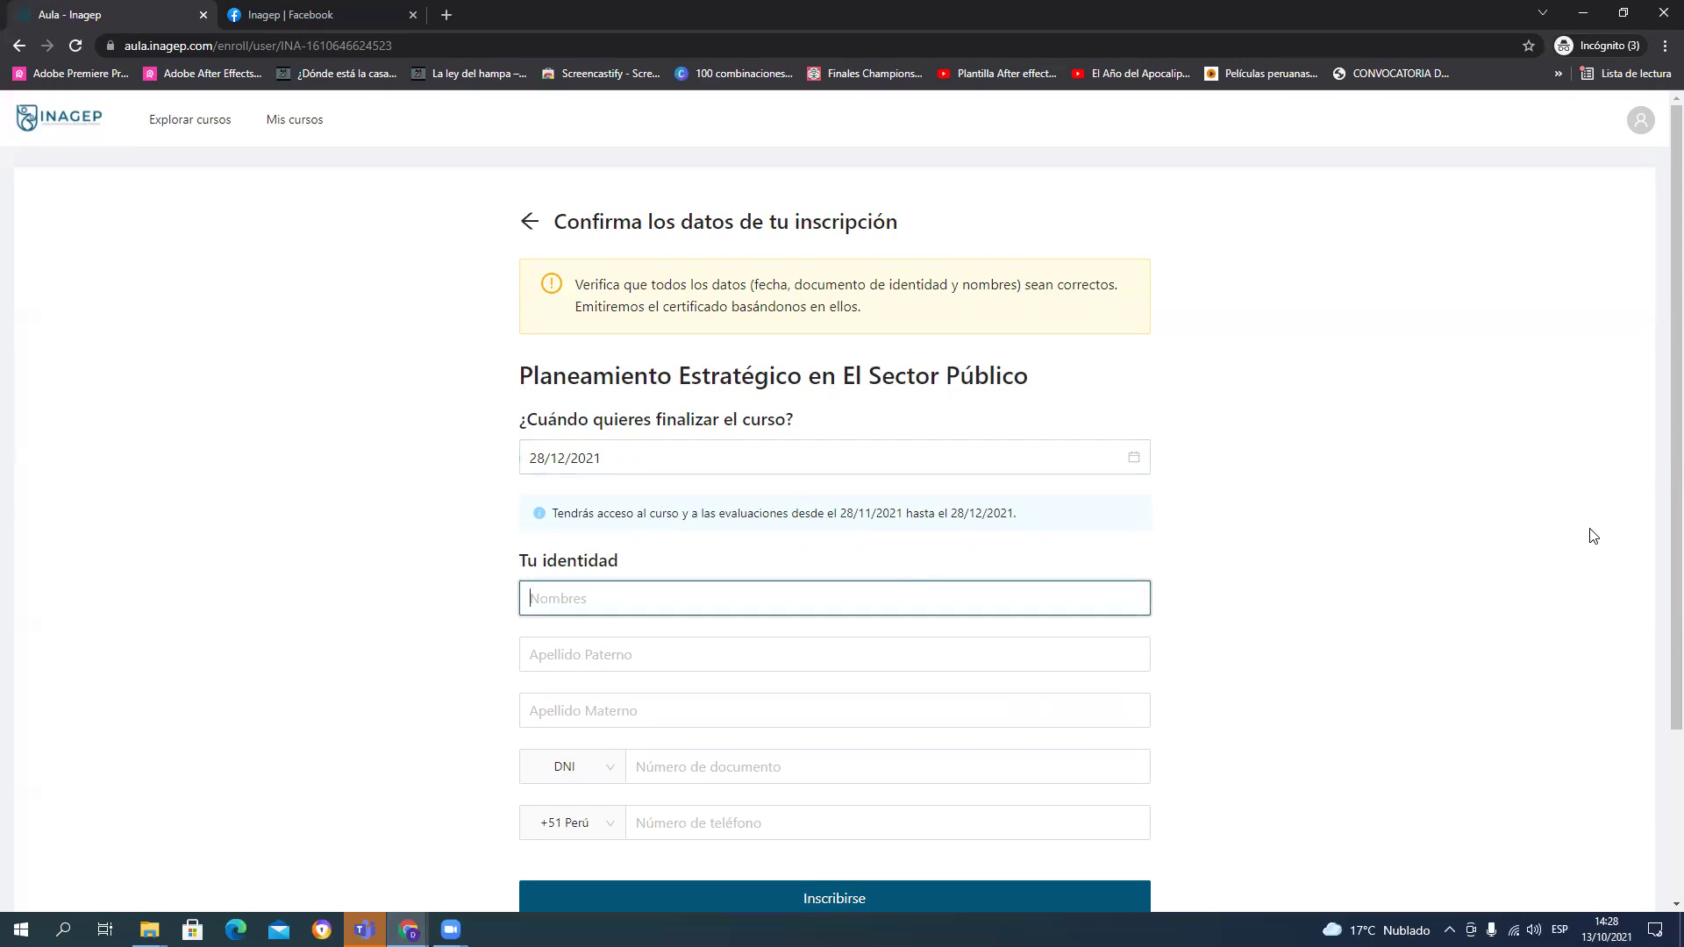
# Step: Fill in the enrollee's first name, paternal surname and maternal surname
pyautogui.press('Tab')
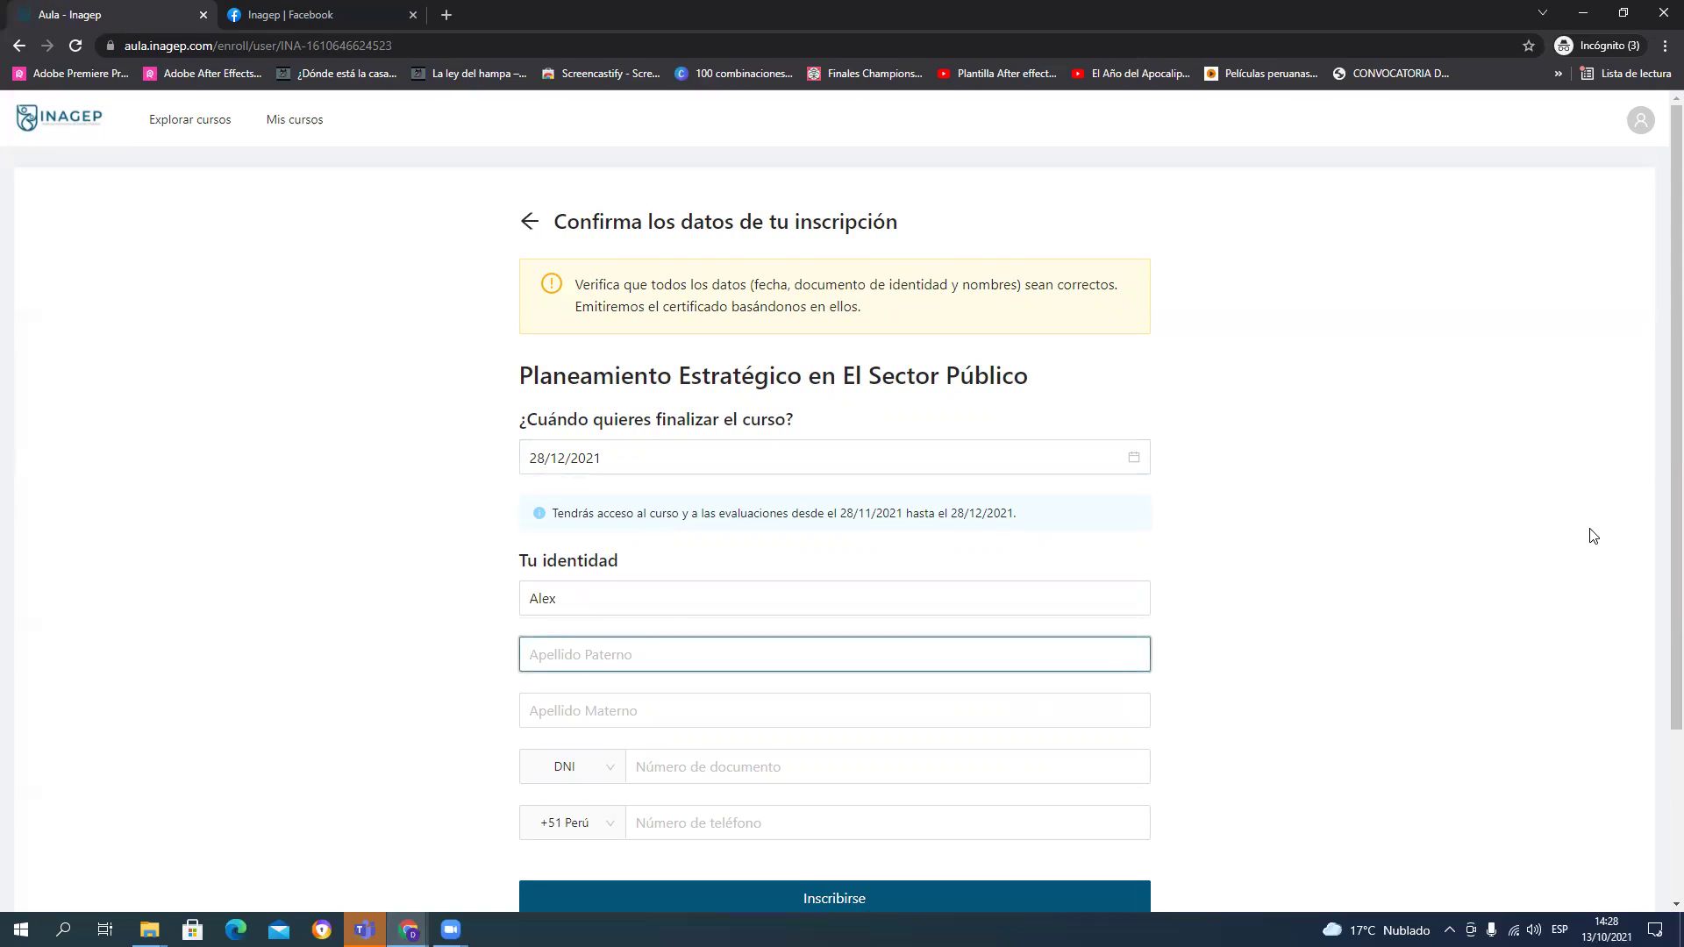
pyautogui.press('Tab')
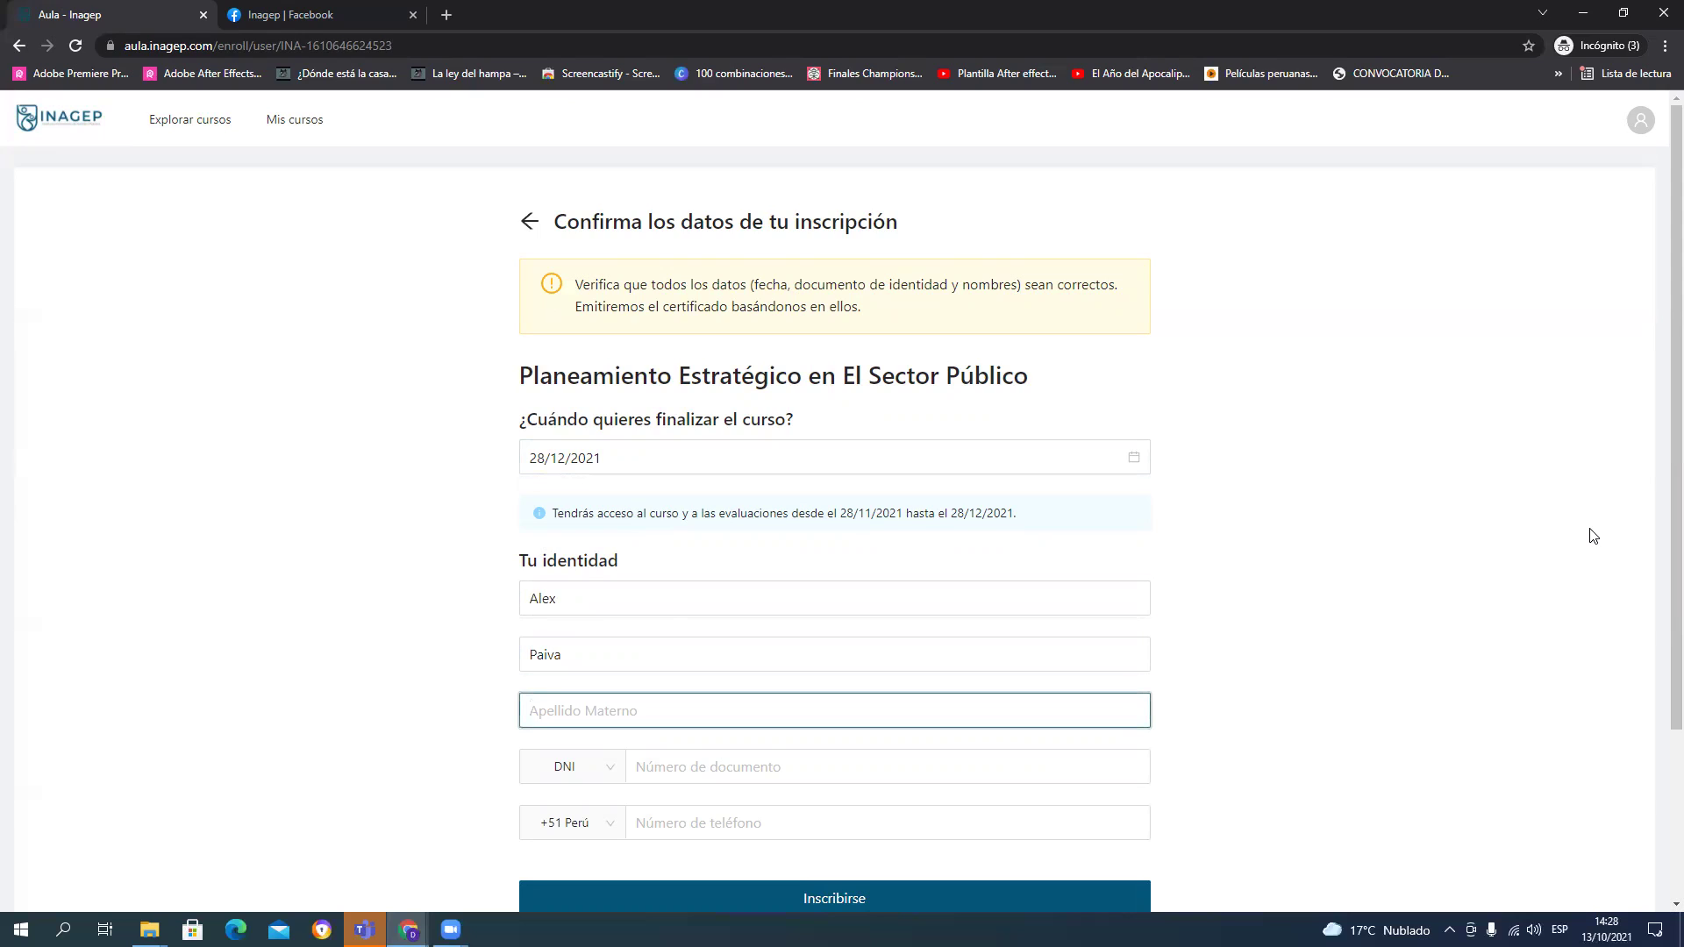
# Step: Enter the enrollee's DNI and phone number, then submit with Inscribirse
pyautogui.press('Tab')
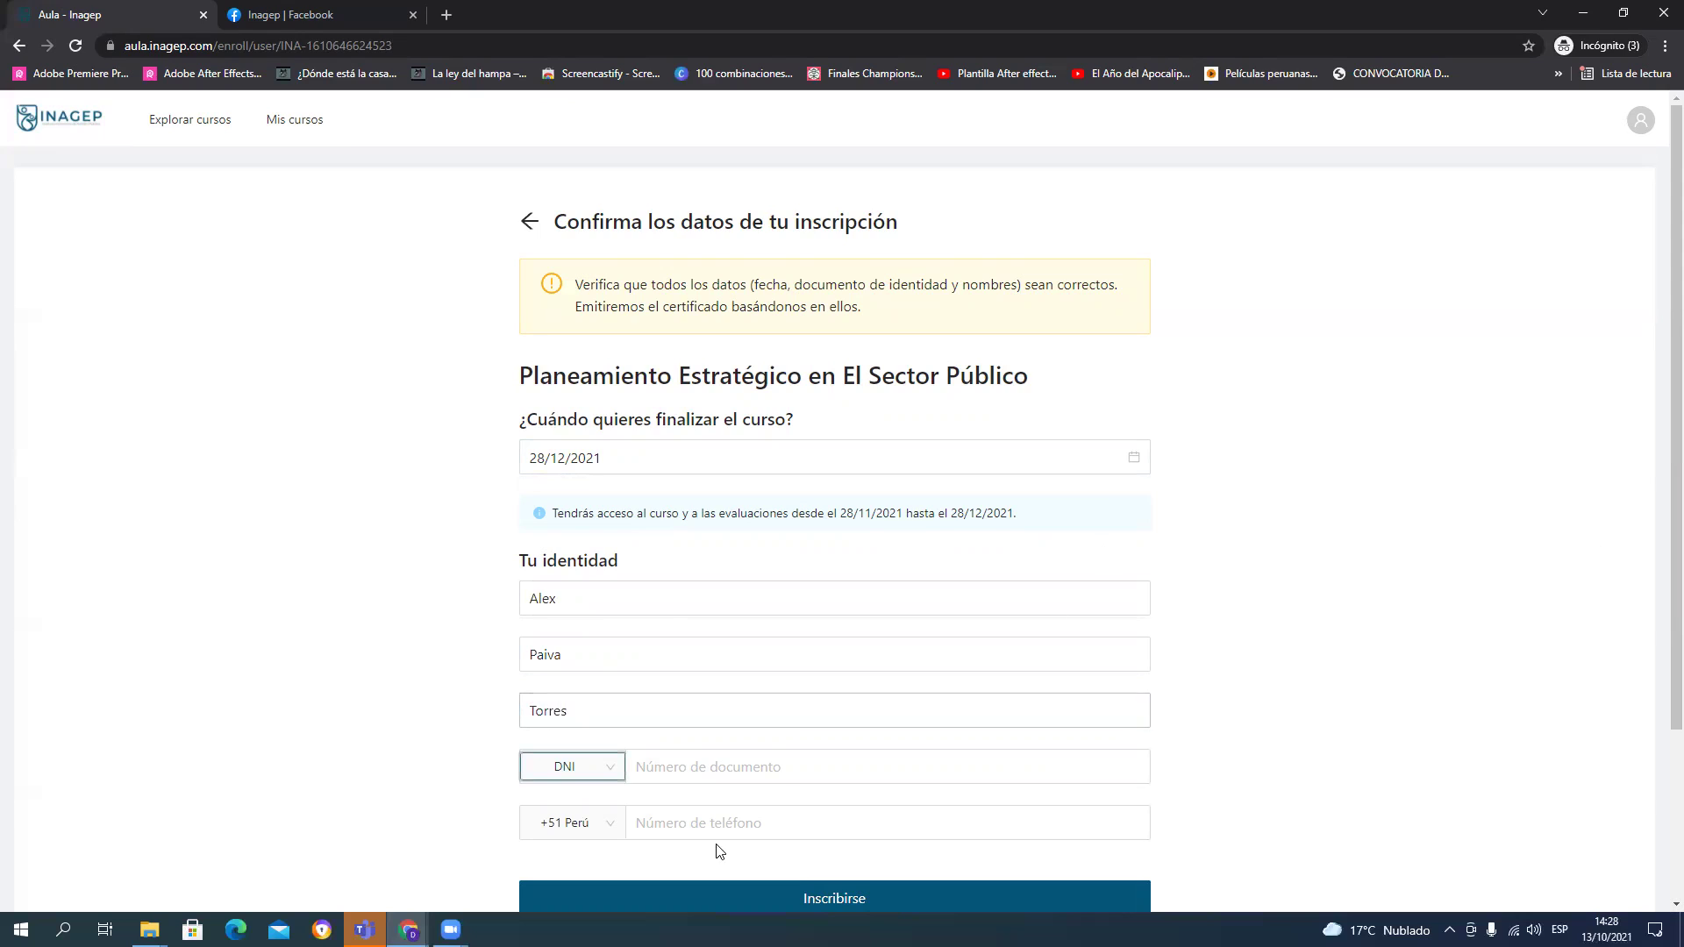
pyautogui.press('Tab')
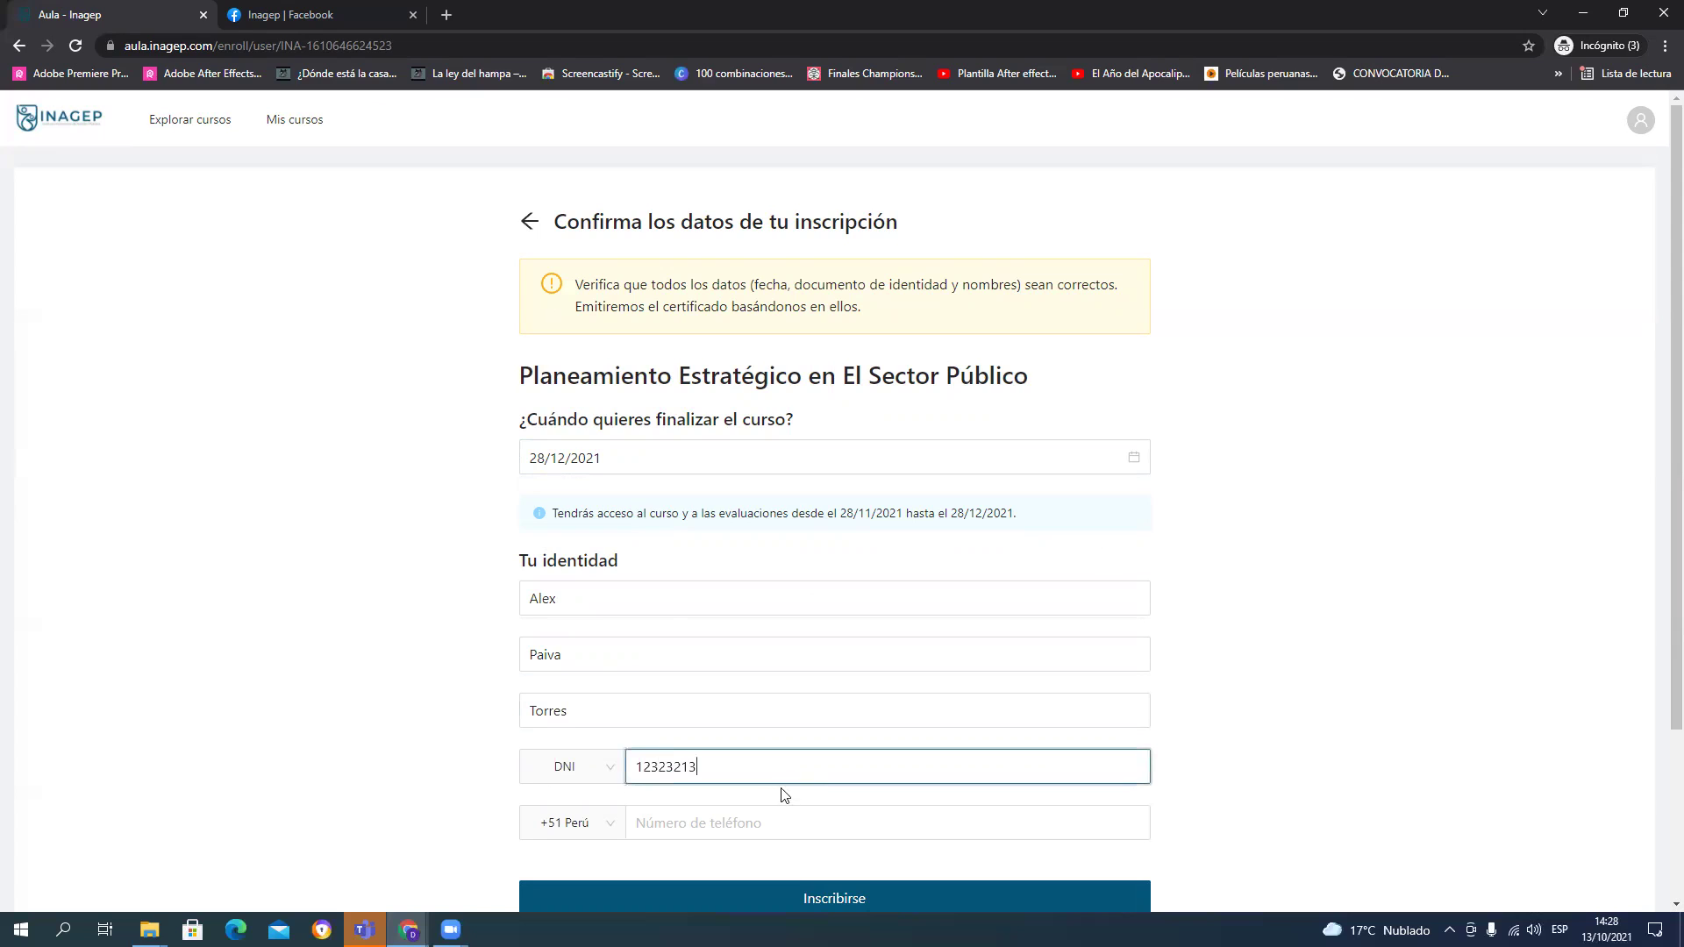
pyautogui.press('Tab')
pyautogui.scroll(-3, 1008, 752)
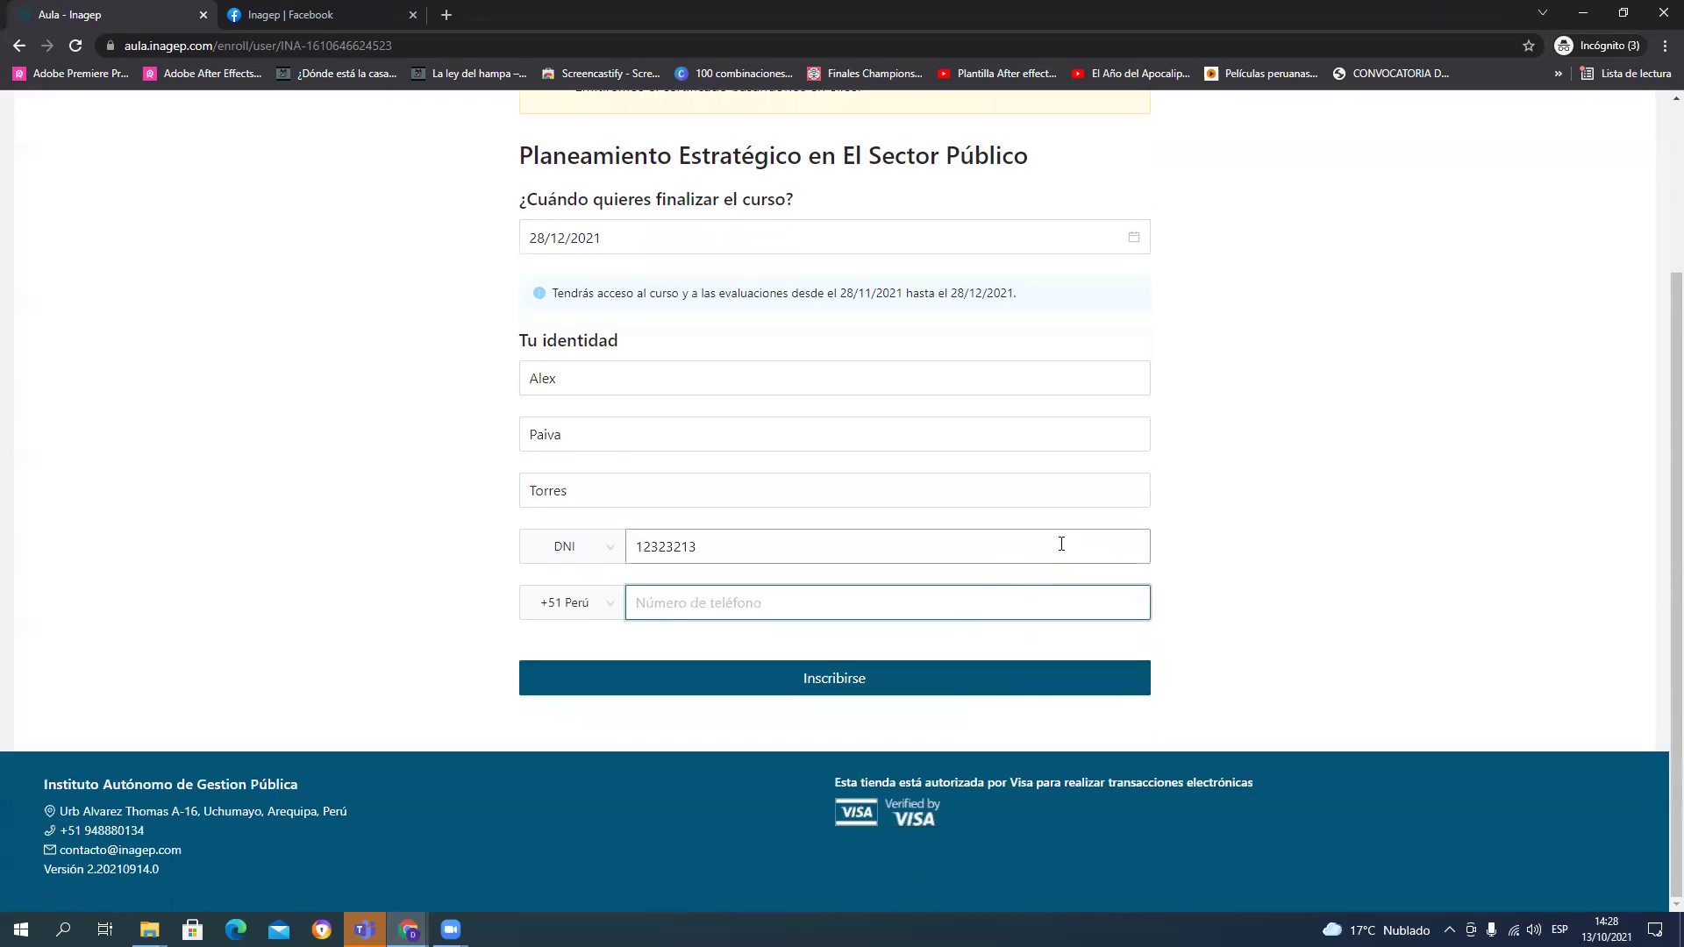
pyautogui.write('912312323')
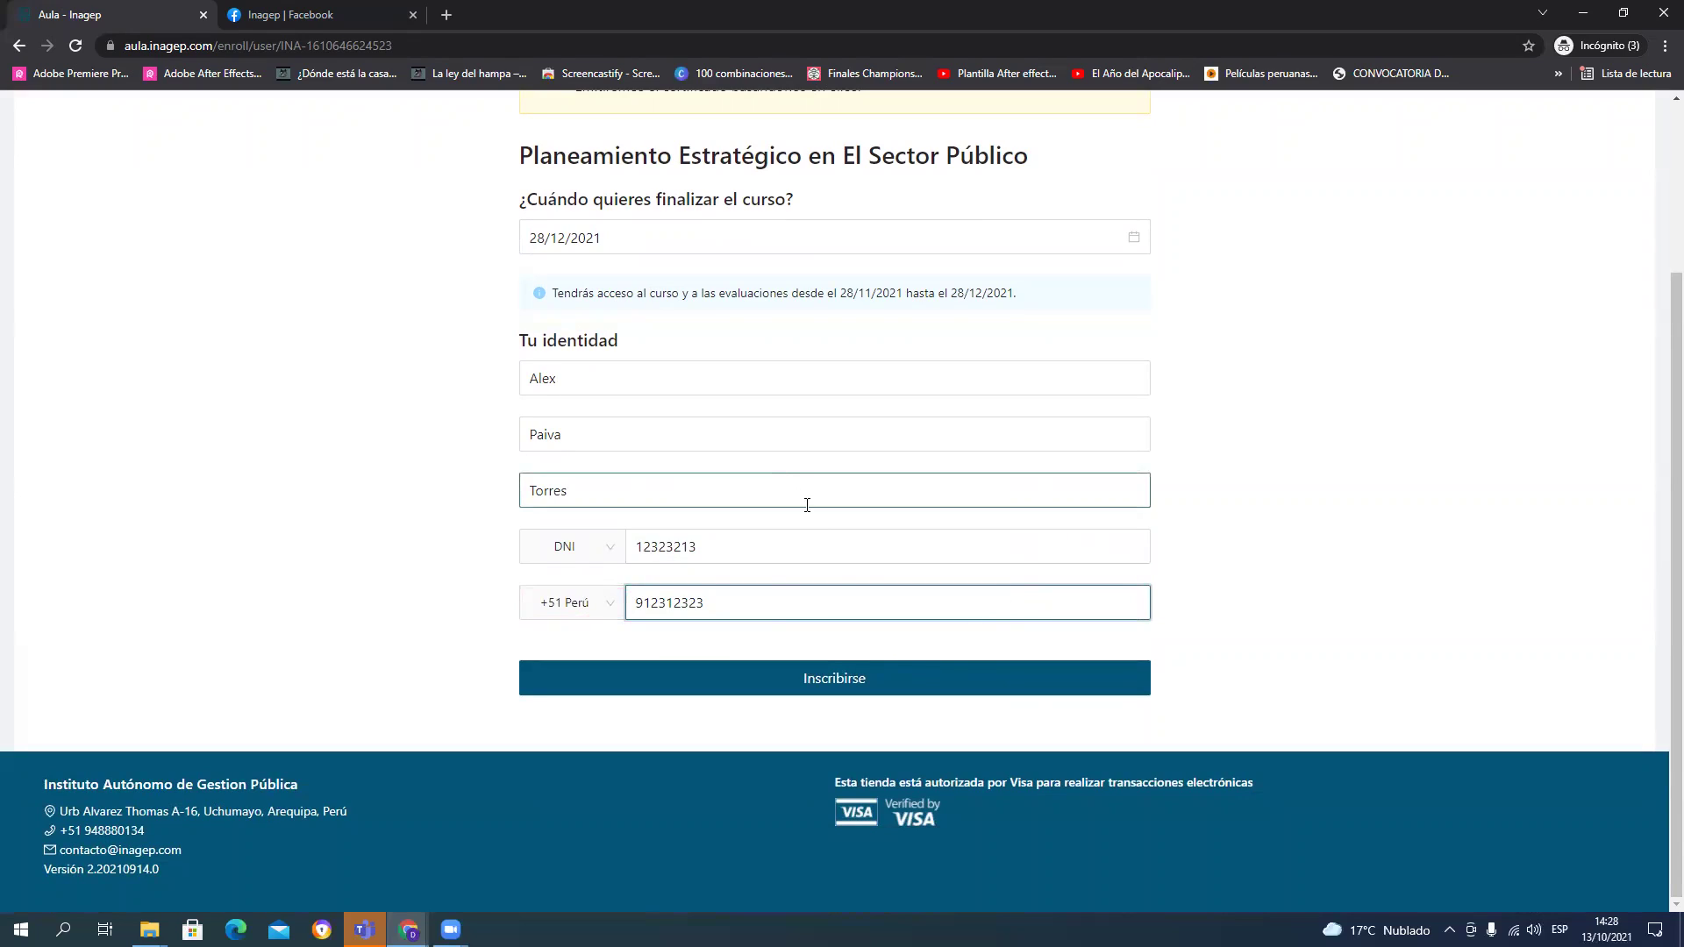
pyautogui.click(813, 679)
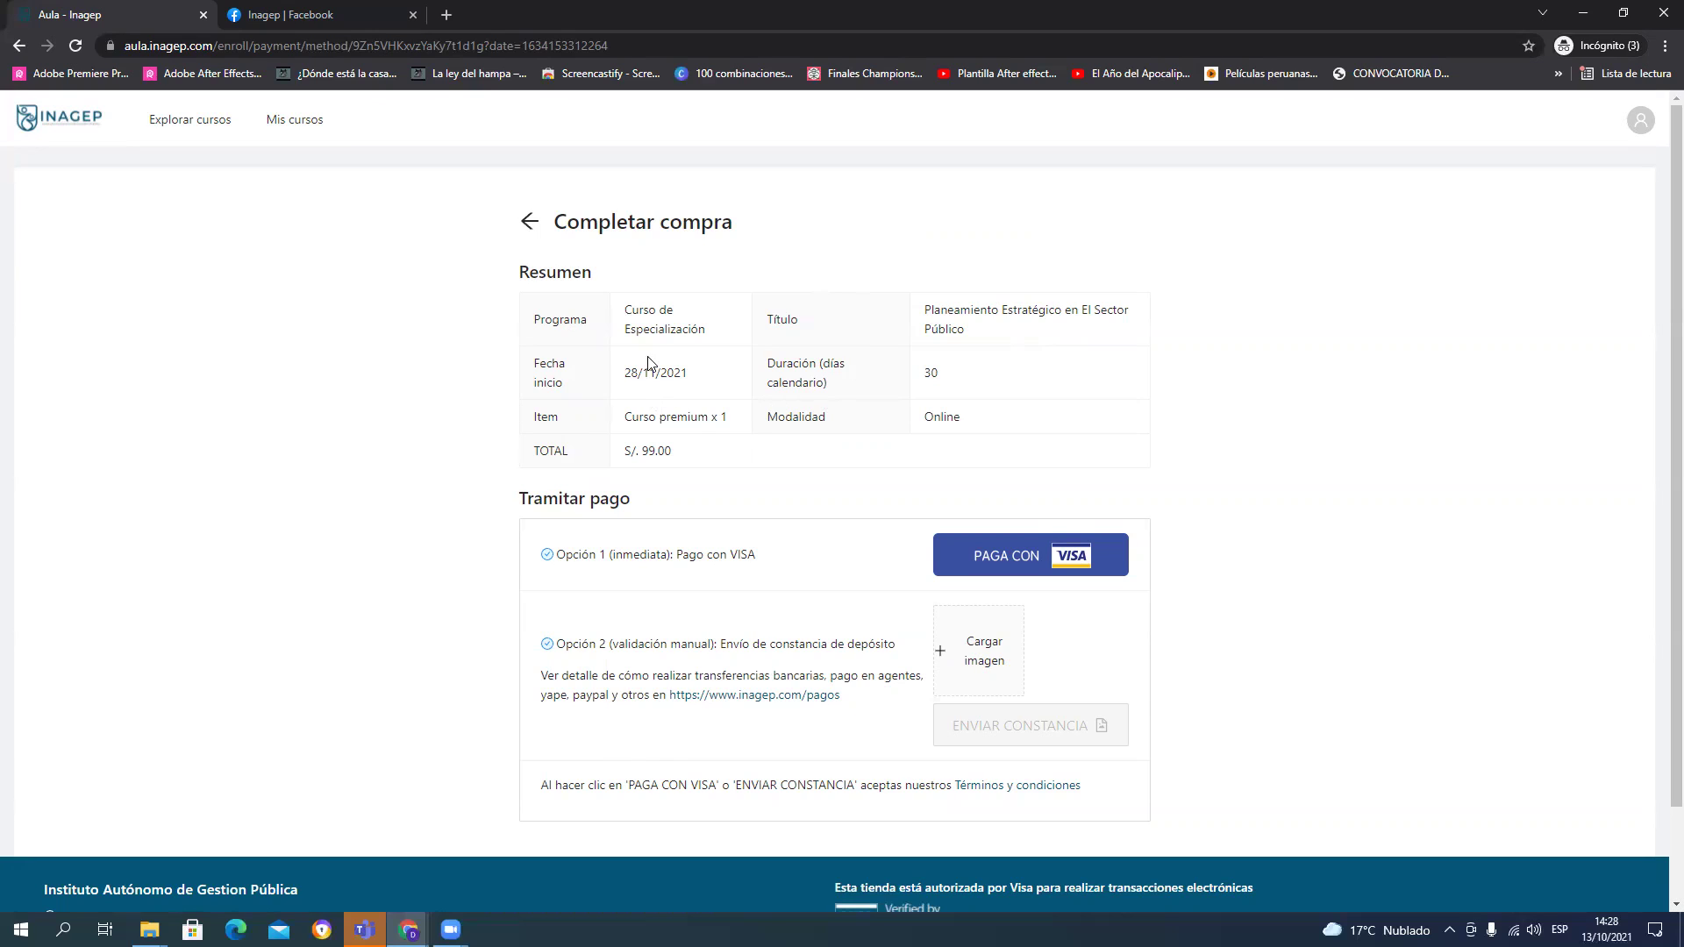
# Step: Scroll down the Completar compra page to review the S/. 99.00 order and payment options
pyautogui.scroll(-2, 912, 452)
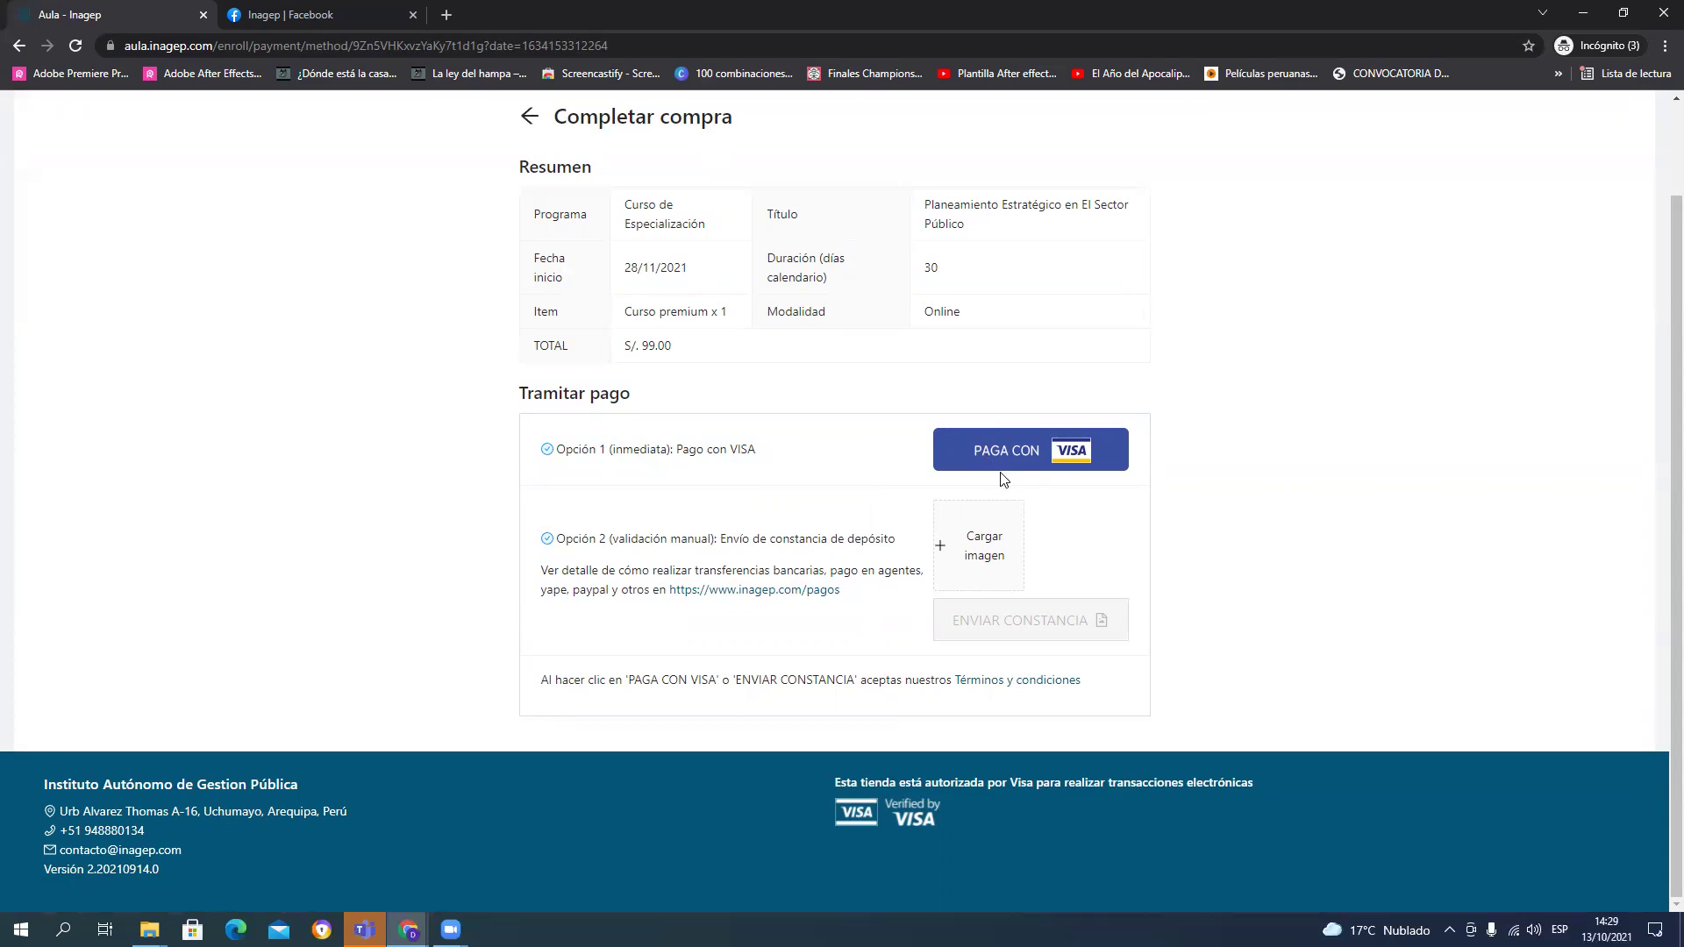
pyautogui.click(1056, 453)
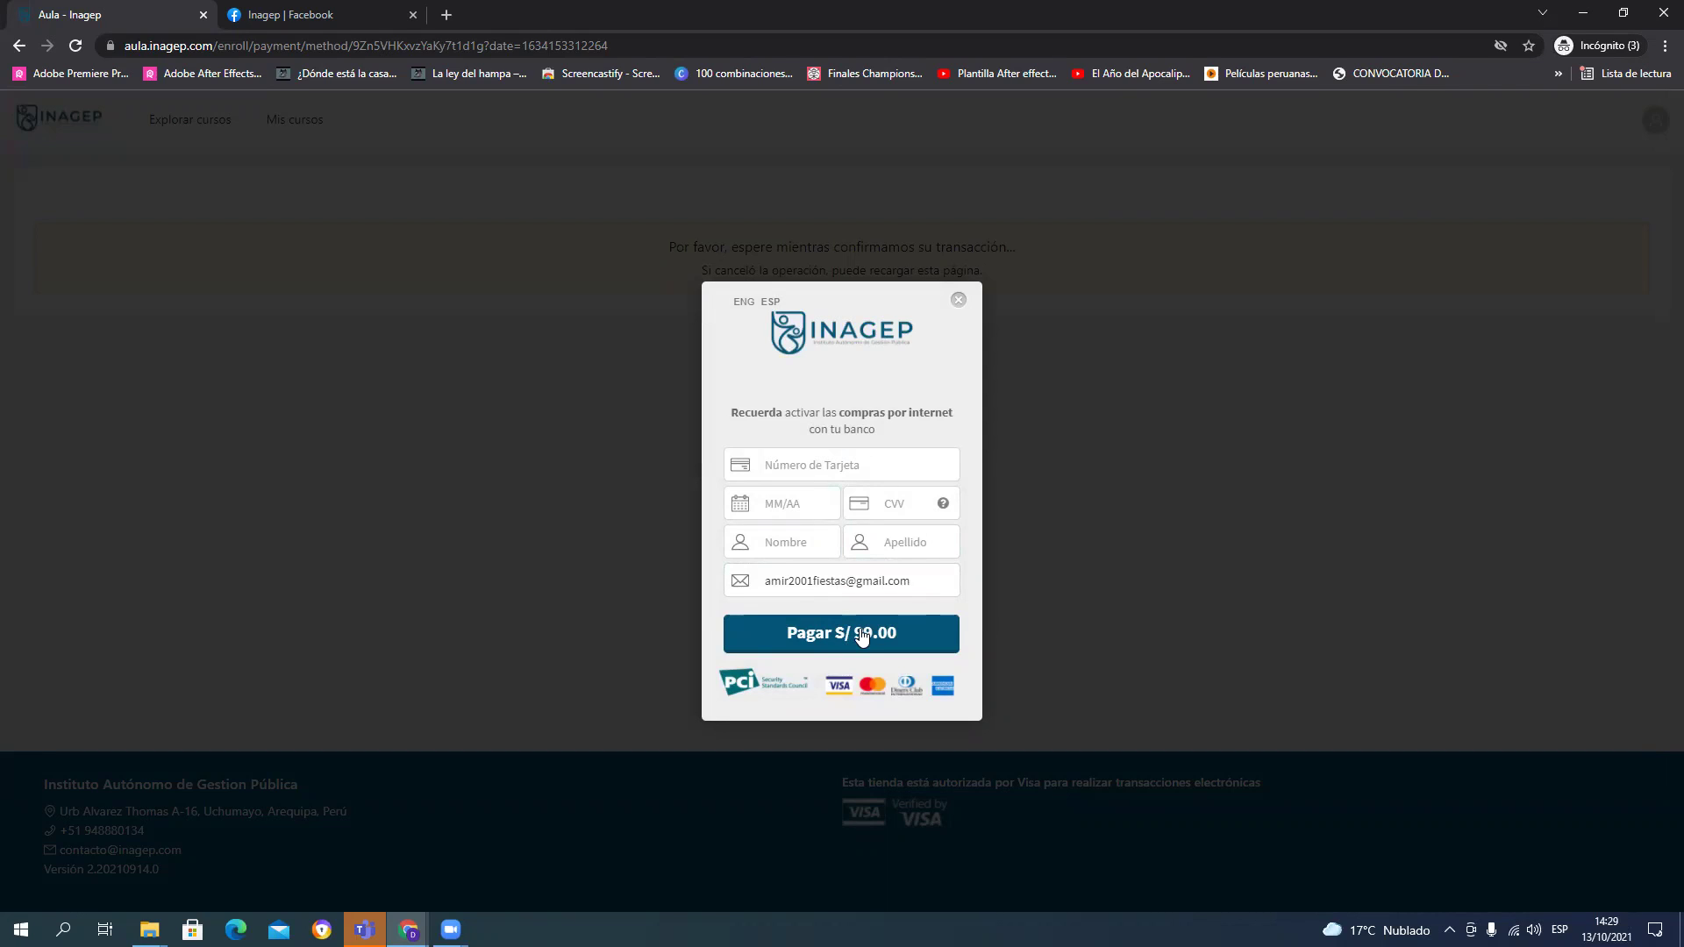
pyautogui.click(959, 299)
pyautogui.click(18, 48)
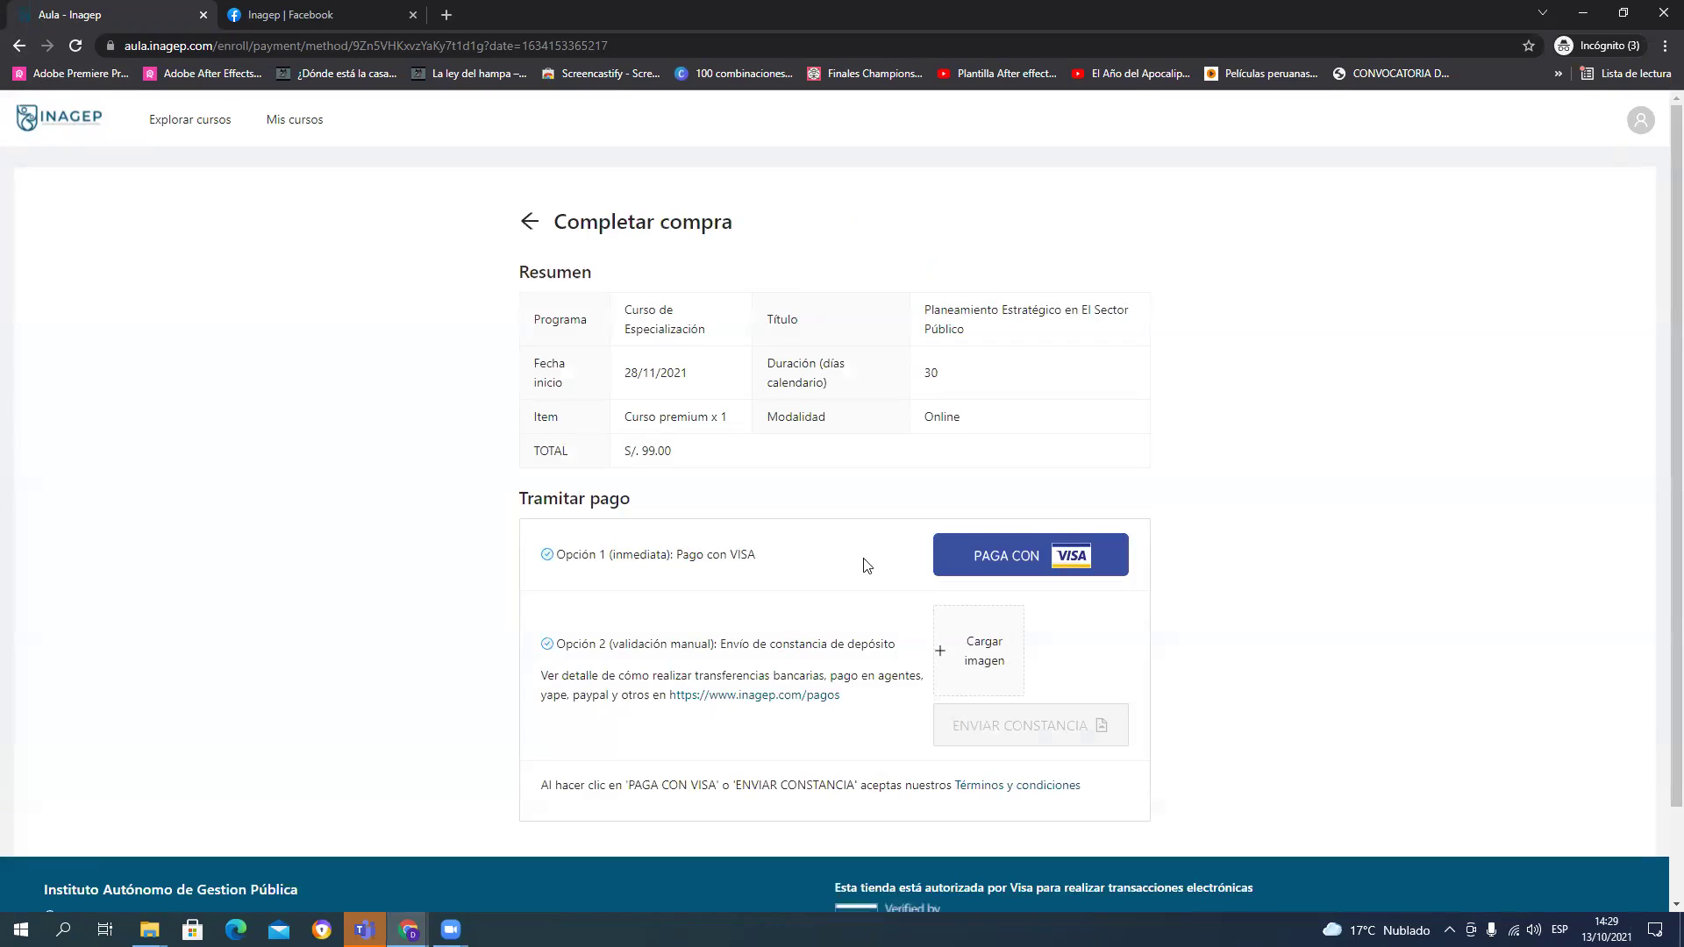
pyautogui.scroll(-2, 869, 565)
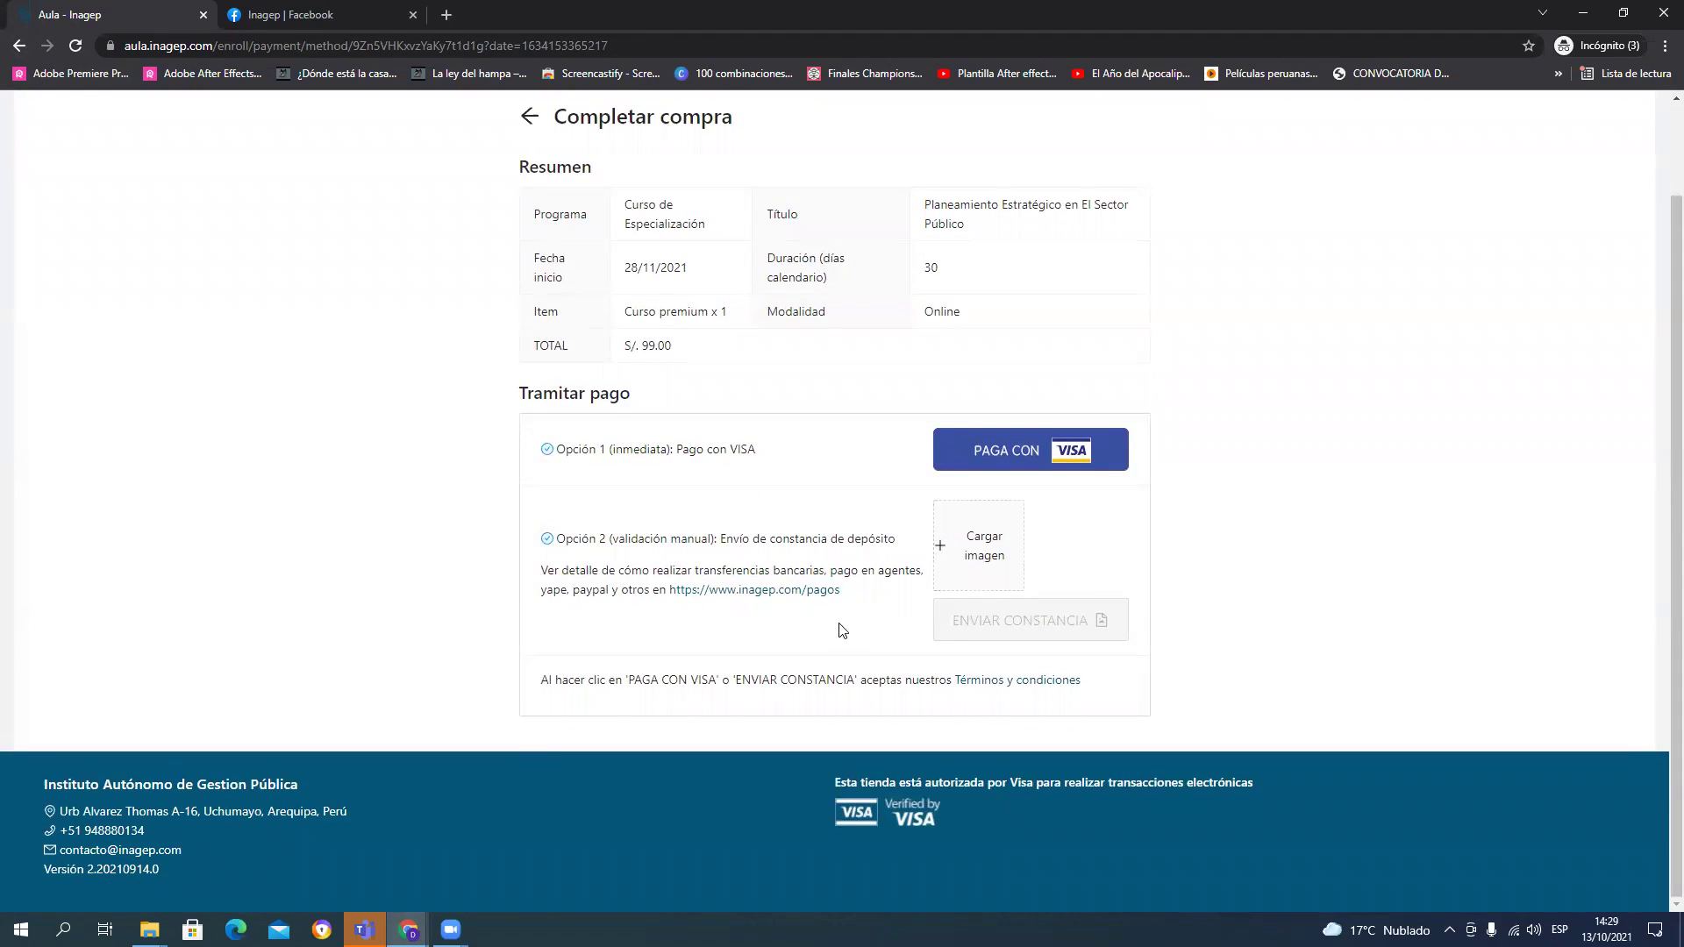